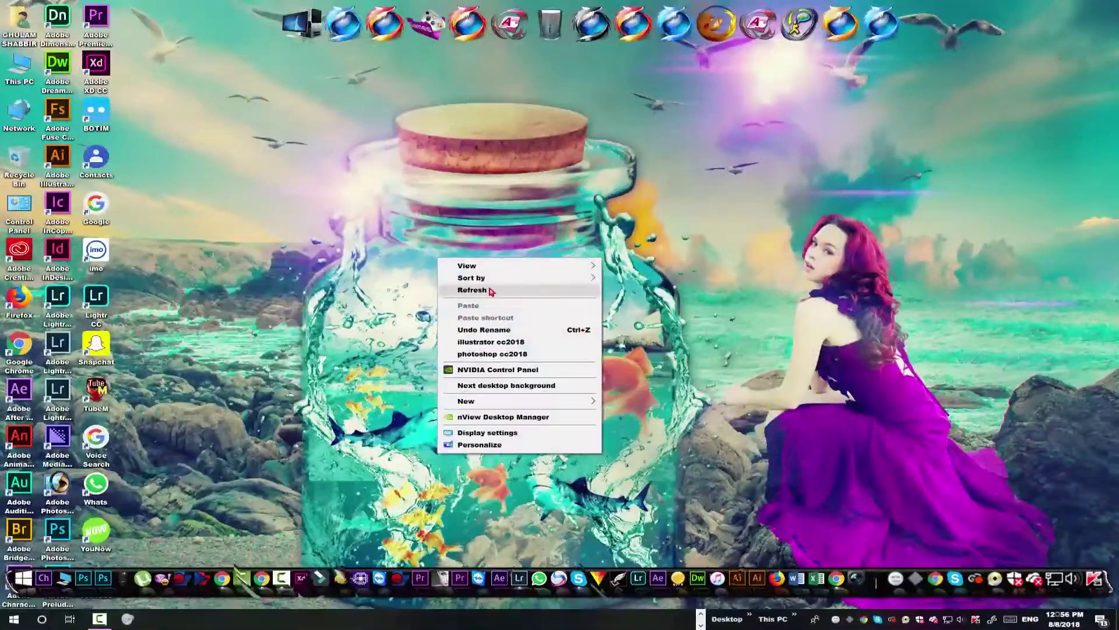
Step: Refresh the desktop and launch Lightroom Classic showing the violinist photo
left_click(490, 291)
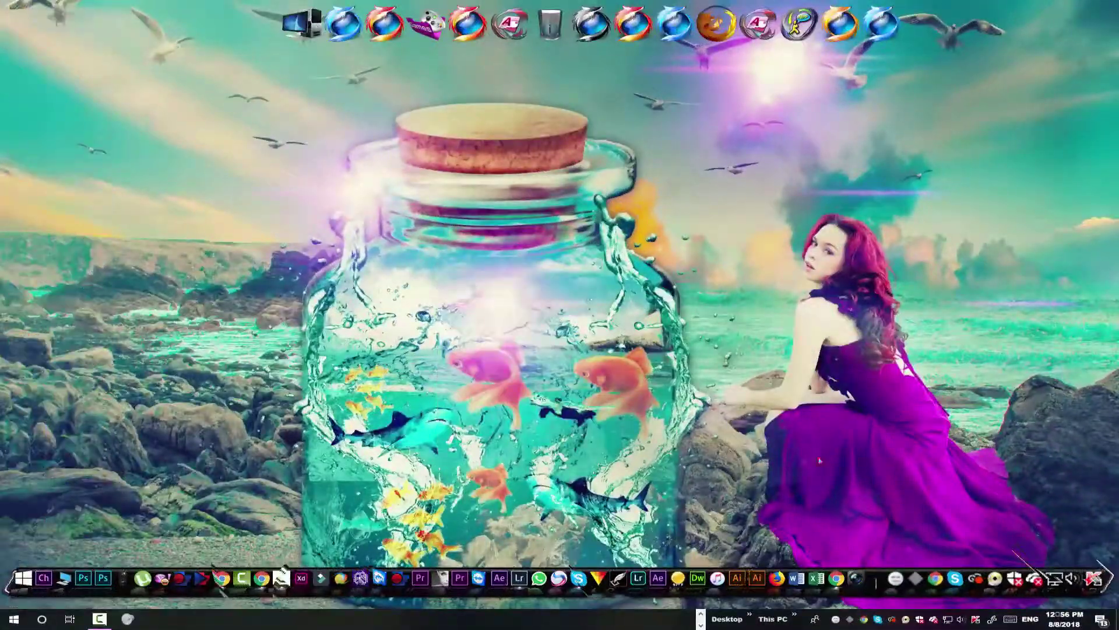
left_click(520, 573)
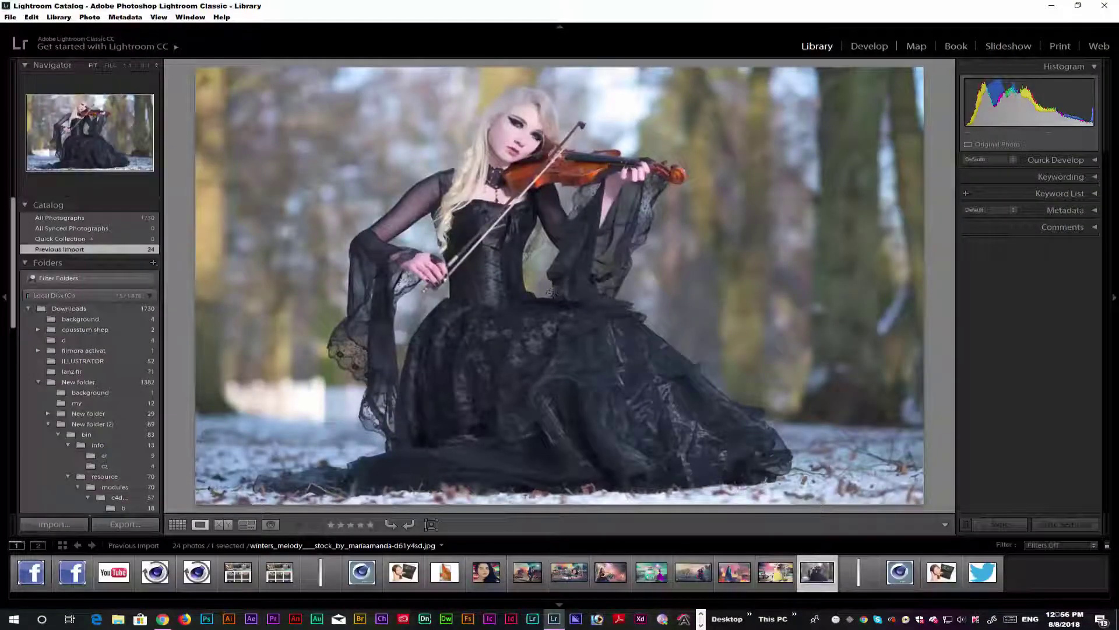
Step: In Develop, set exposure +0.48, contrast +21, highlights -40, clarity +55, vibrance +60, saturation -7
left_click(866, 47)
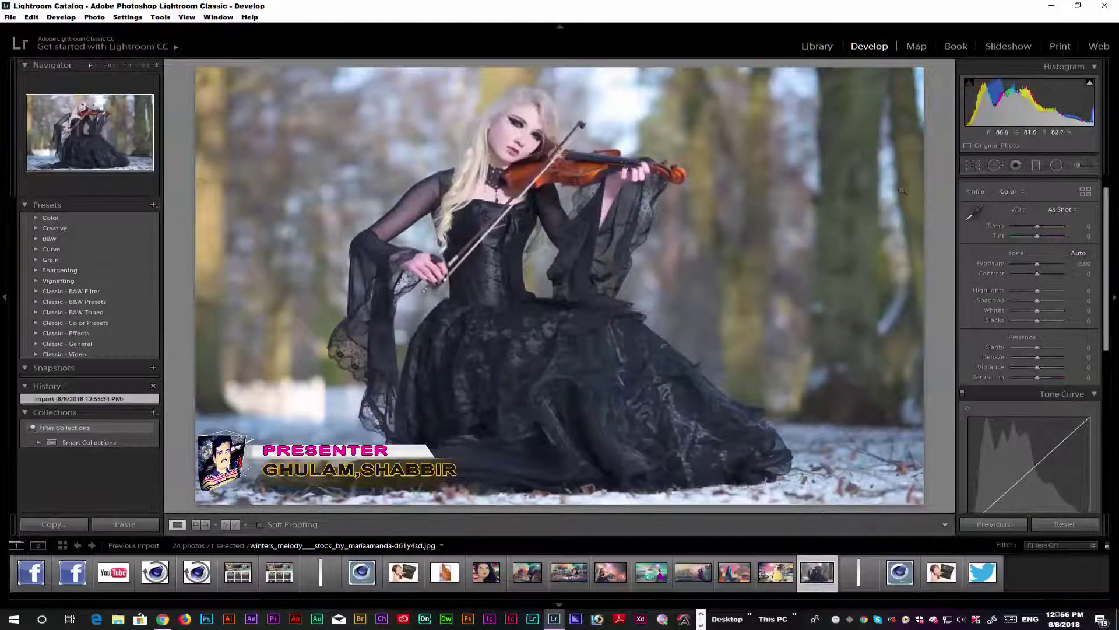
mouse_move(1044, 266)
left_mouse_down()
mouse_move(1062, 276)
mouse_move(1035, 278)
mouse_move(1047, 280)
mouse_move(1029, 295)
mouse_move(1040, 268)
left_mouse_up()
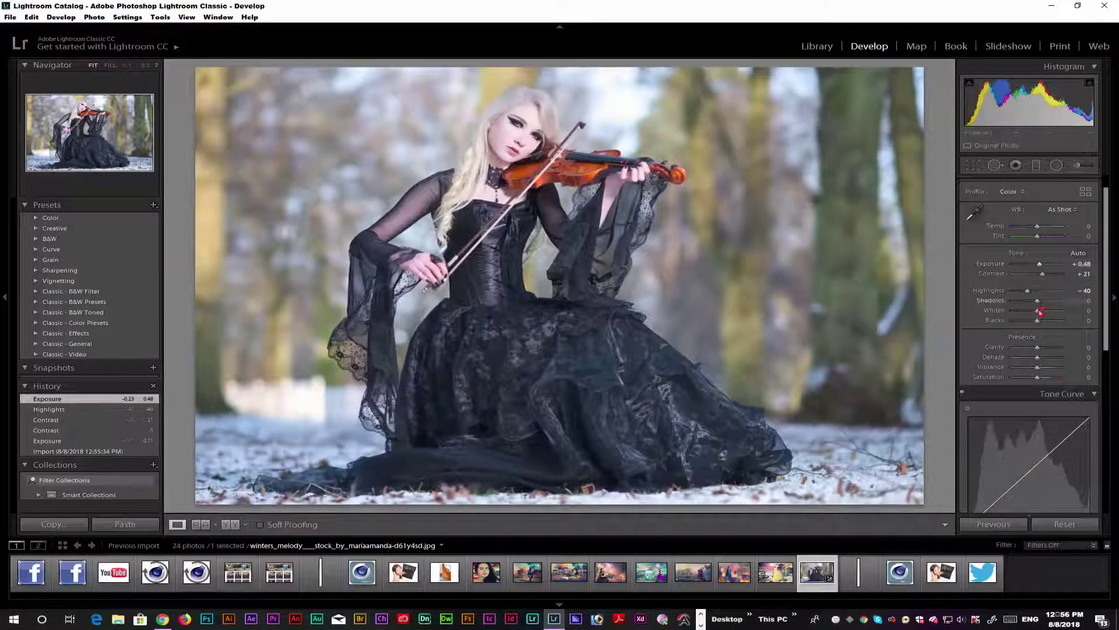
left_click_drag(1038, 311, 1042, 348)
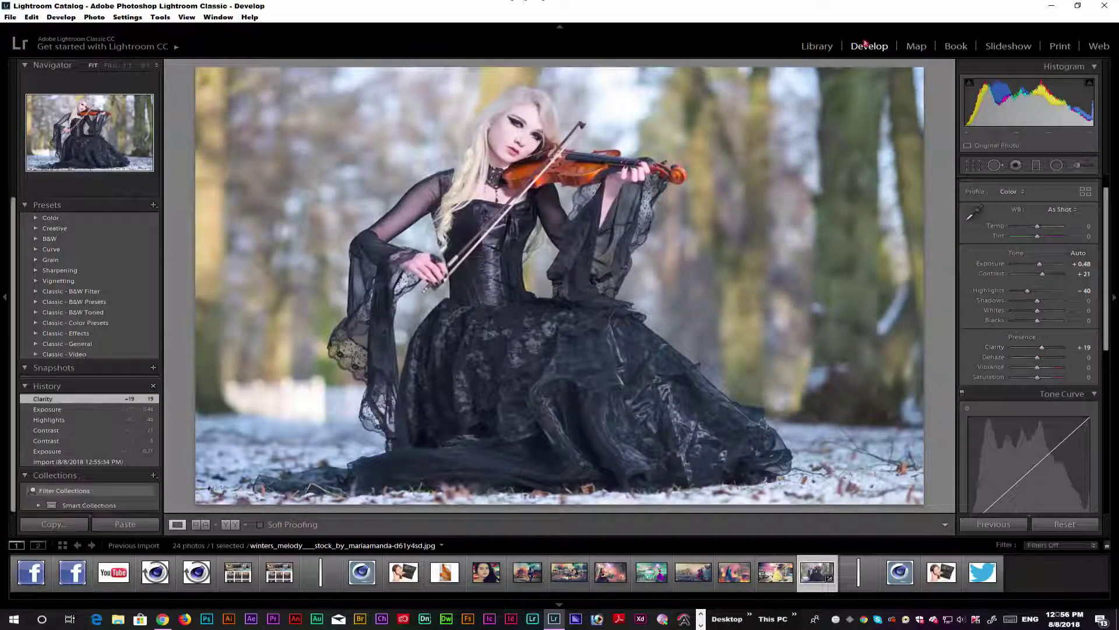
left_click_drag(1038, 371, 1054, 375)
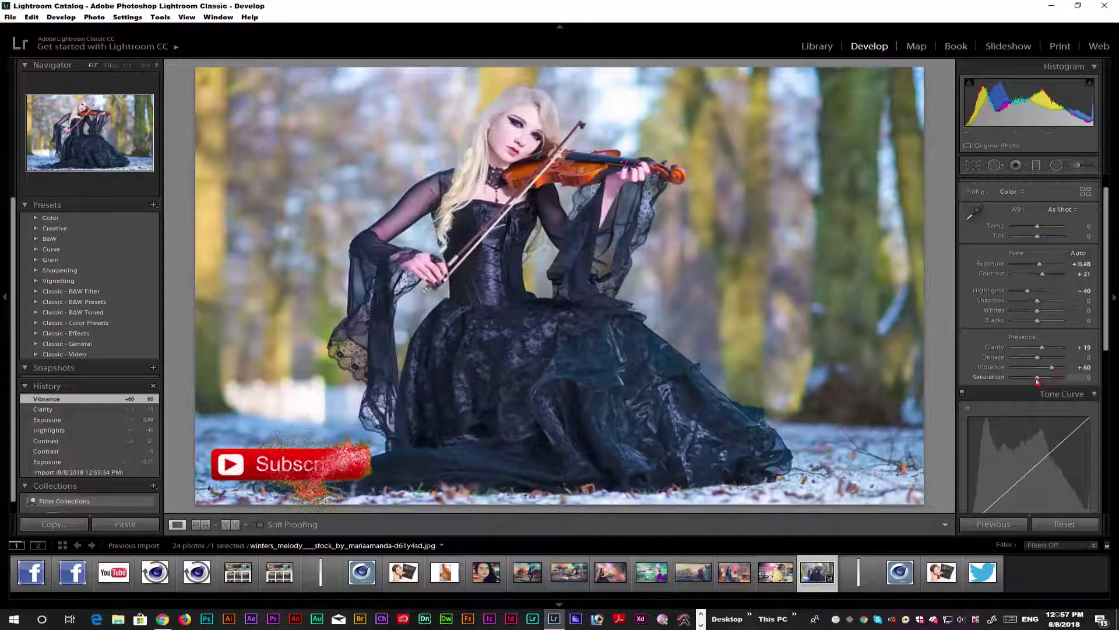
left_click_drag(1037, 377, 1051, 349)
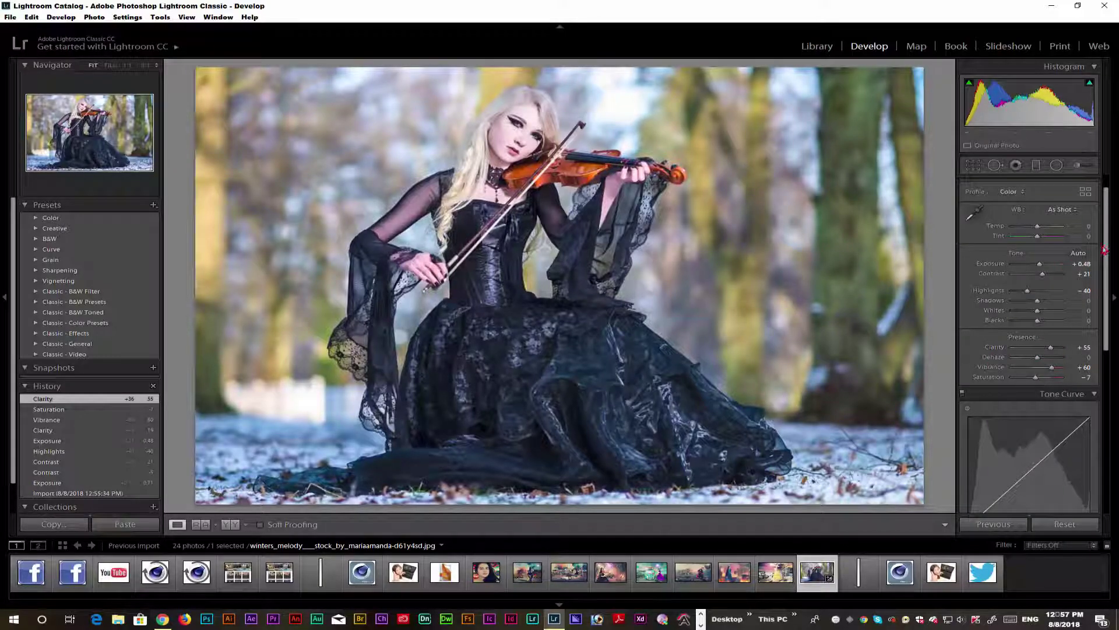
left_click_drag(1103, 251, 1105, 394)
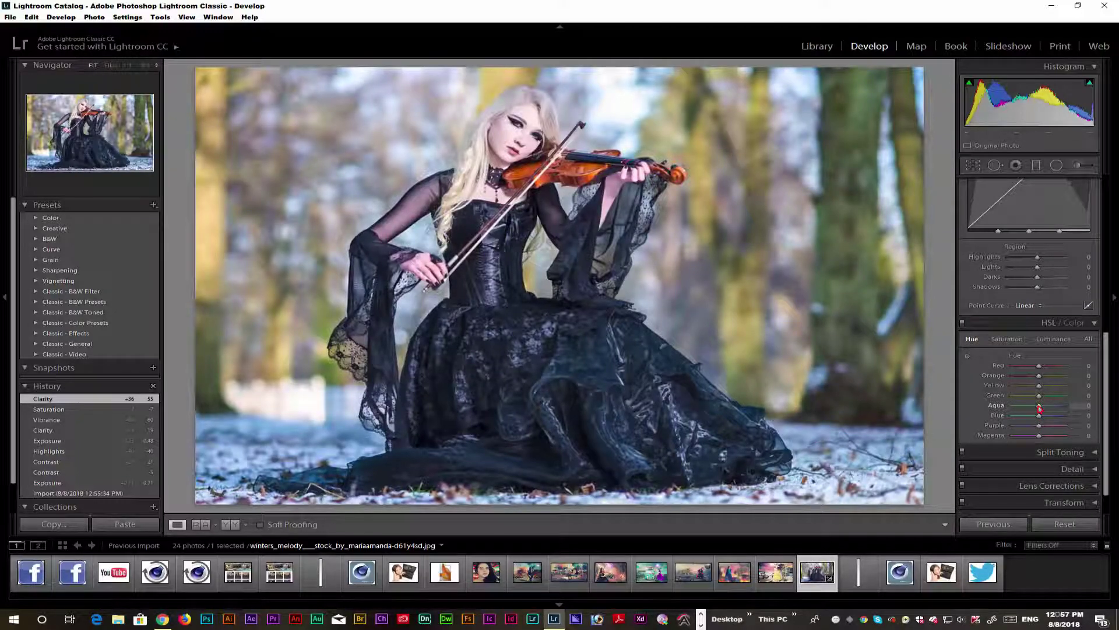
Step: Shift aqua and blue hues, boost green saturation, and deepen shadows on the tone curve
left_click_drag(1021, 411, 1018, 410)
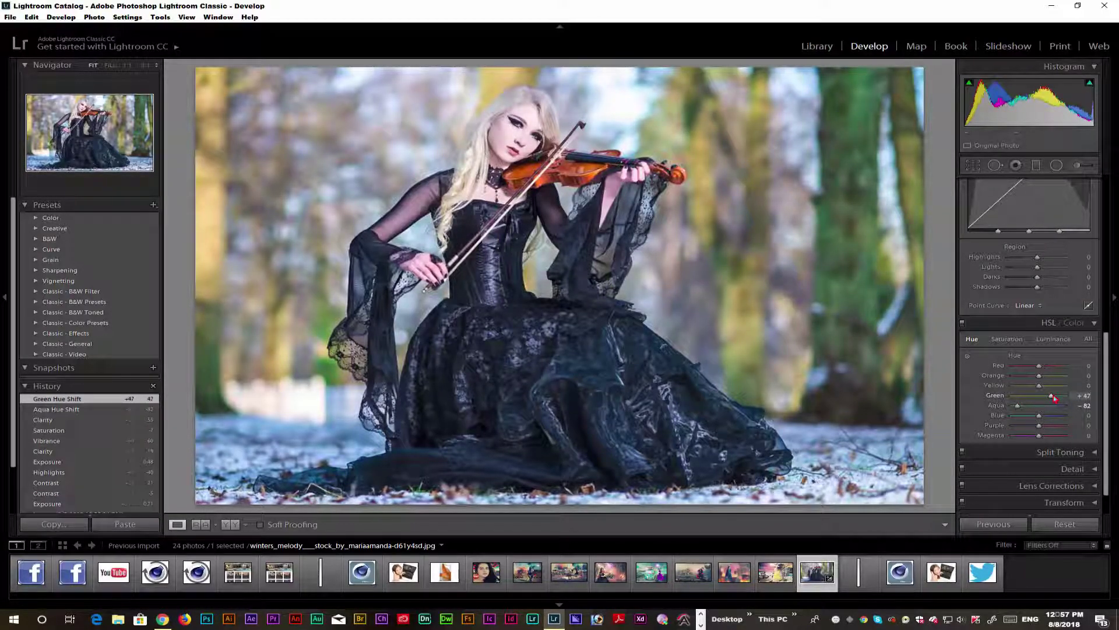
left_click_drag(1048, 418, 1033, 418)
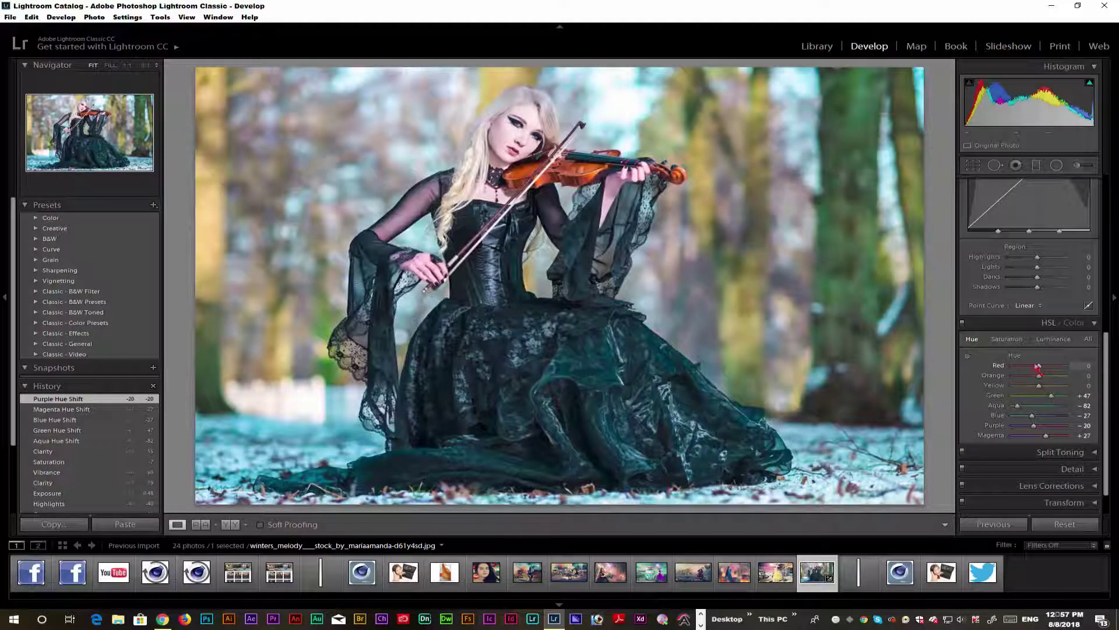
left_click(1007, 339)
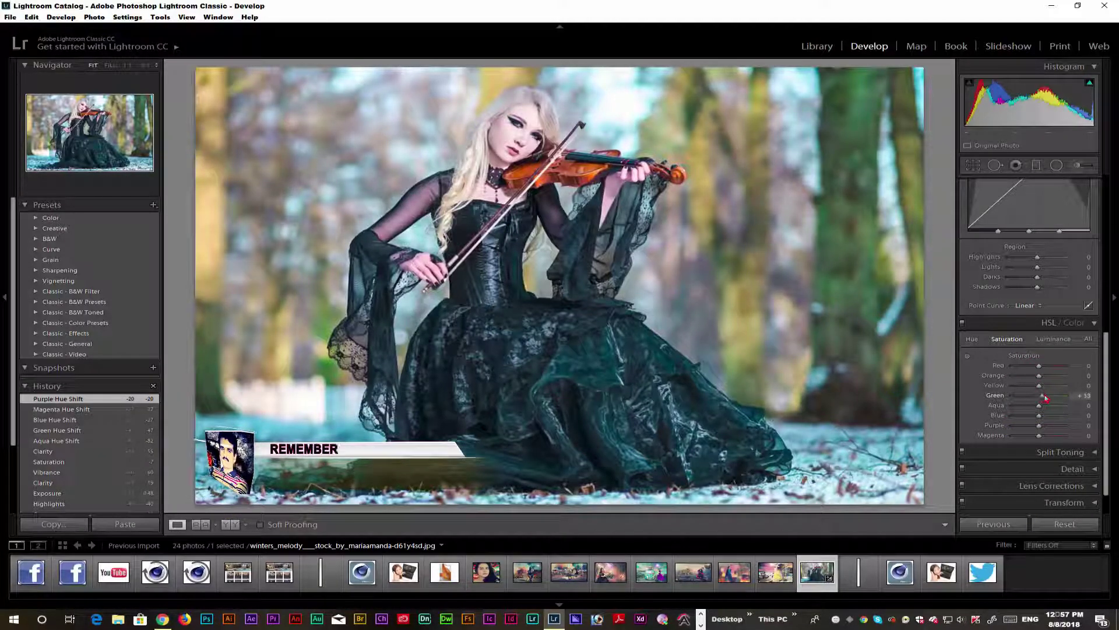
mouse_move(1039, 395)
left_mouse_down()
mouse_move(1056, 399)
mouse_move(1045, 400)
mouse_move(1047, 418)
left_mouse_up()
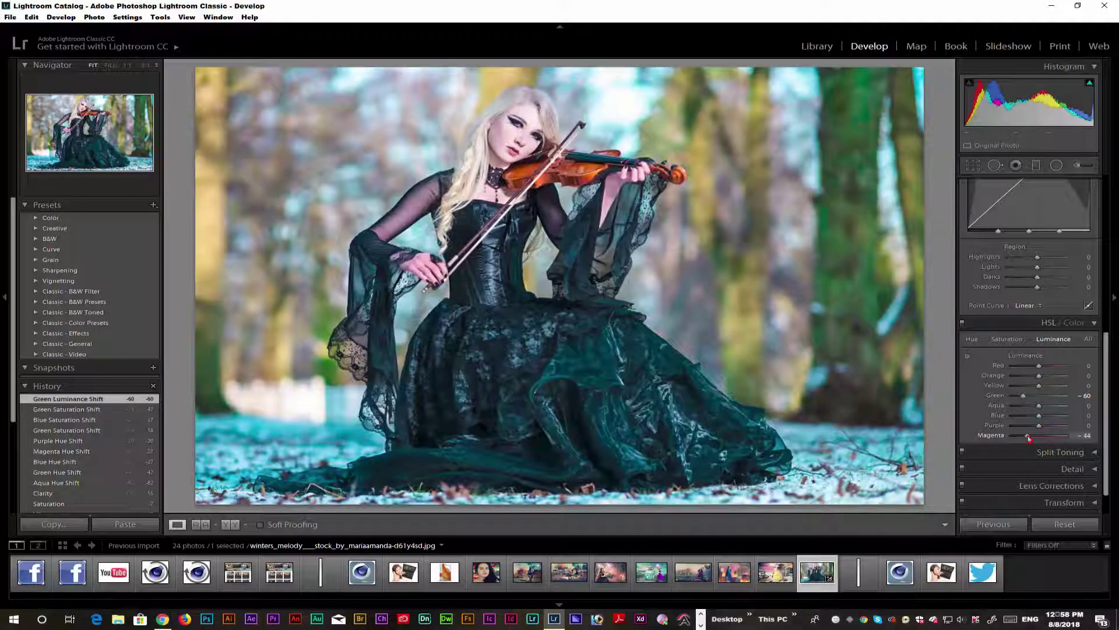
left_click_drag(1037, 287, 1049, 264)
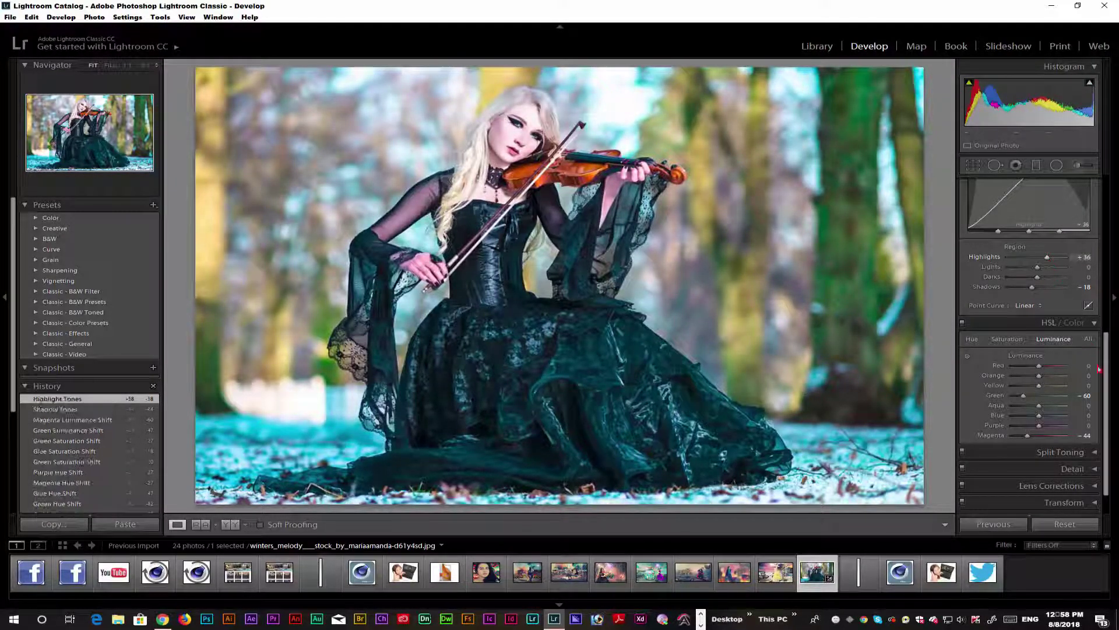
Step: Dismiss the popup and set split-toning shadow hue 69 with balance +19
scroll(1104, 408, "down", 1)
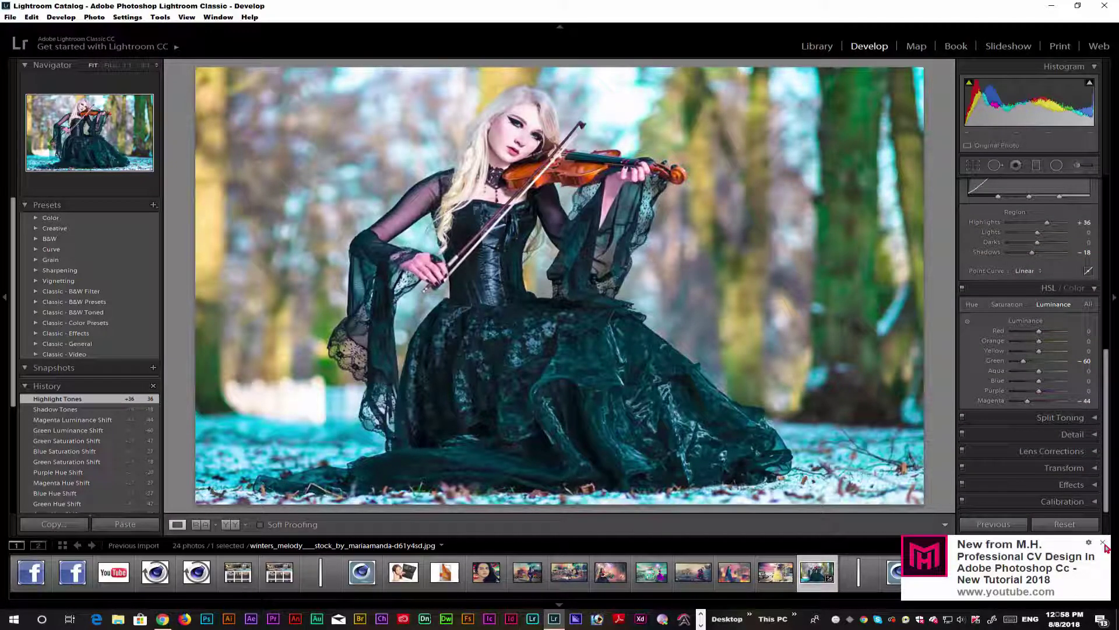
left_click(1103, 543)
left_click(1094, 418)
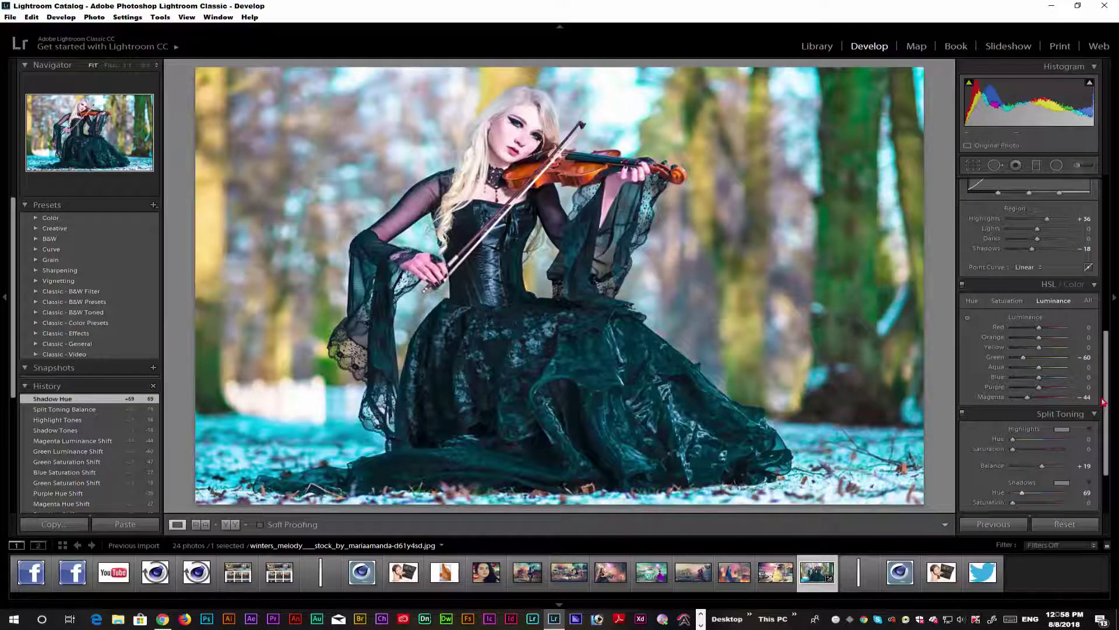
left_click_drag(1109, 348, 1115, 203)
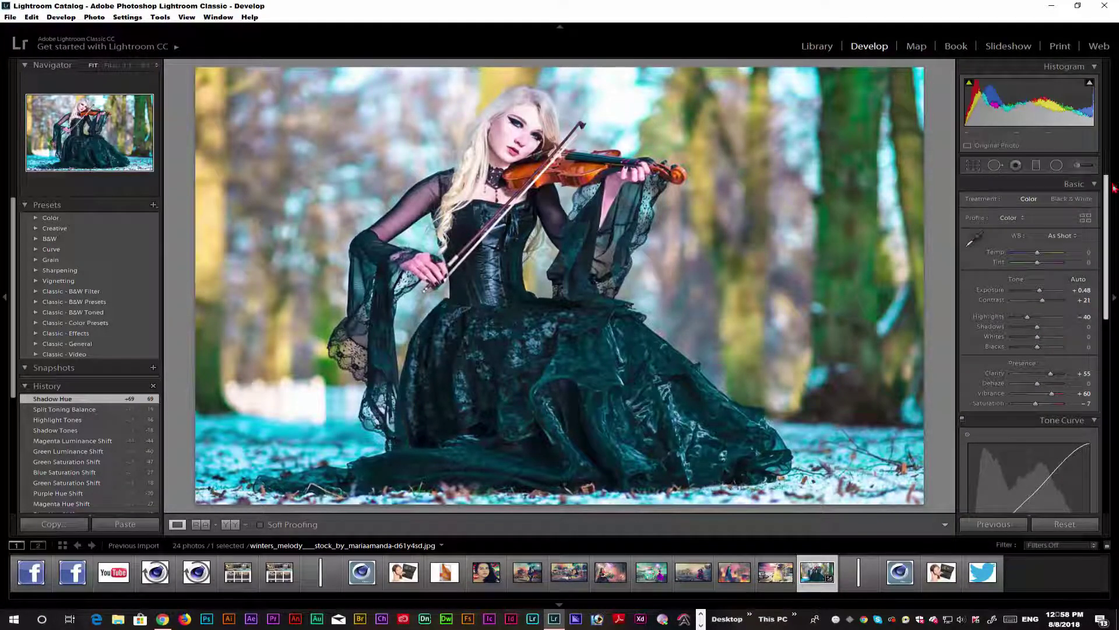
Step: Retune exposure +0.60, contrast +14, clarity +19, dehaze -2, vibrance +45, saturation +14
scroll(1081, 297, "down", 2)
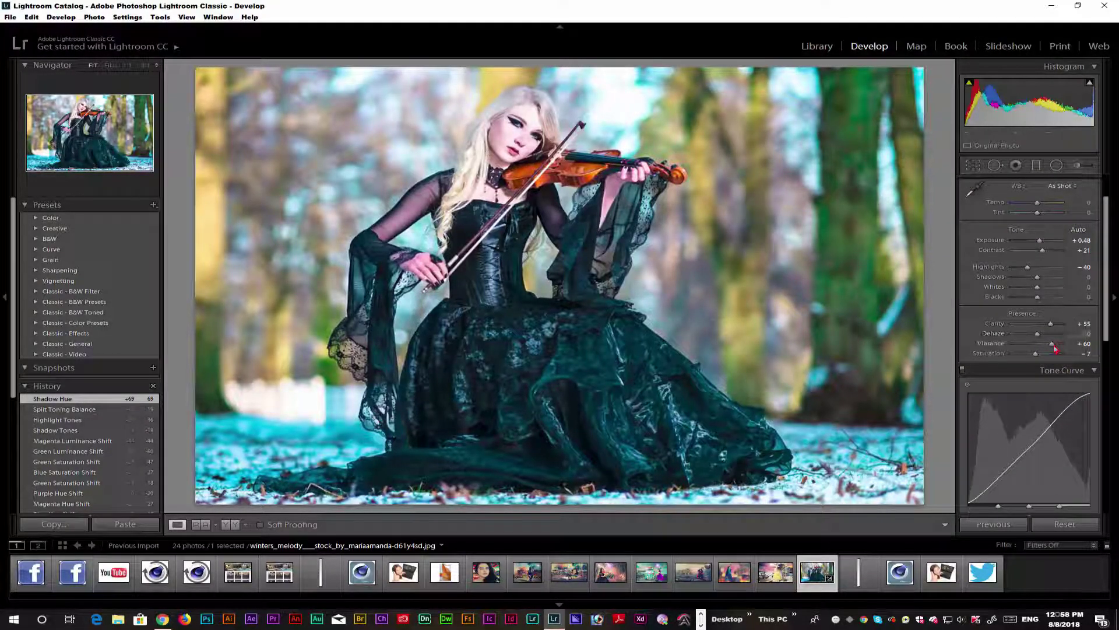
left_click_drag(1053, 346, 1036, 348)
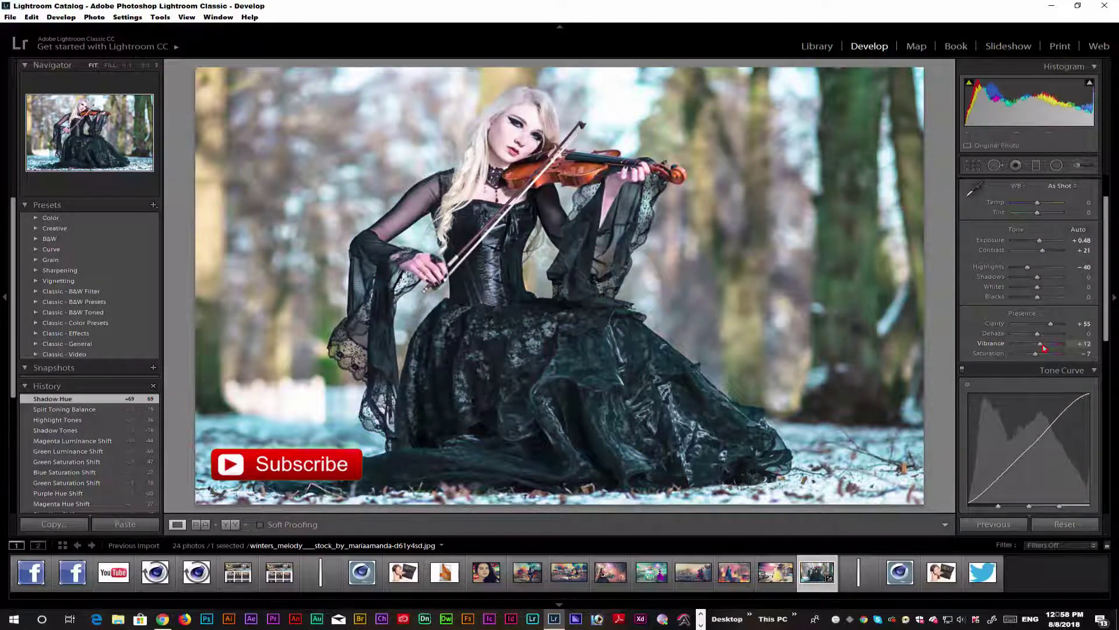
mouse_move(1036, 348)
left_mouse_down()
mouse_move(1045, 356)
mouse_move(1024, 349)
mouse_move(1049, 349)
left_mouse_up()
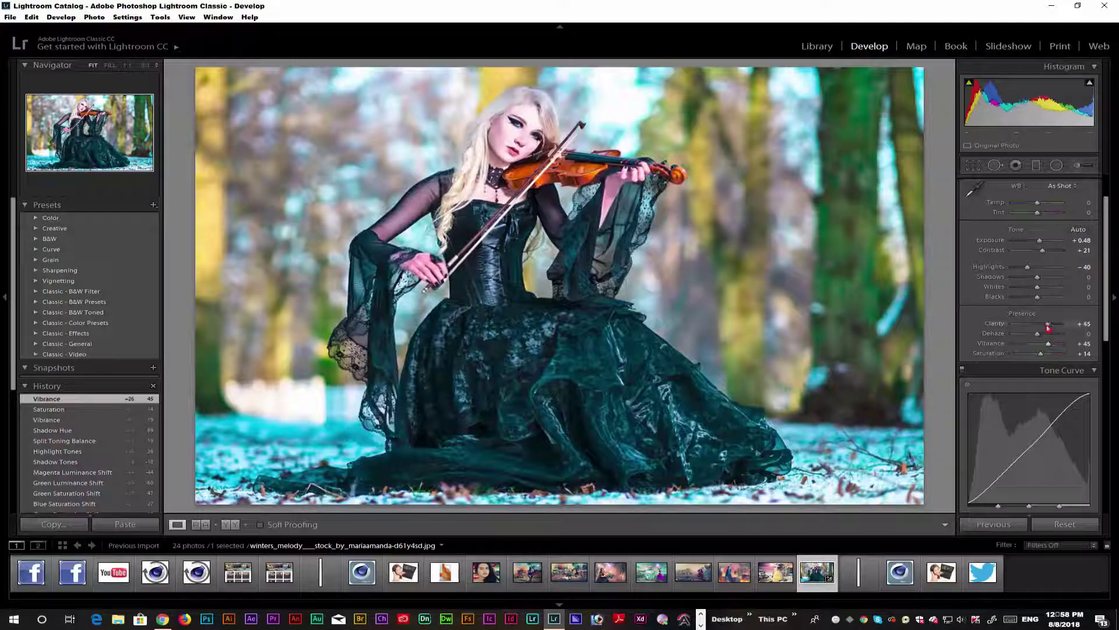
left_click_drag(1051, 323, 1036, 337)
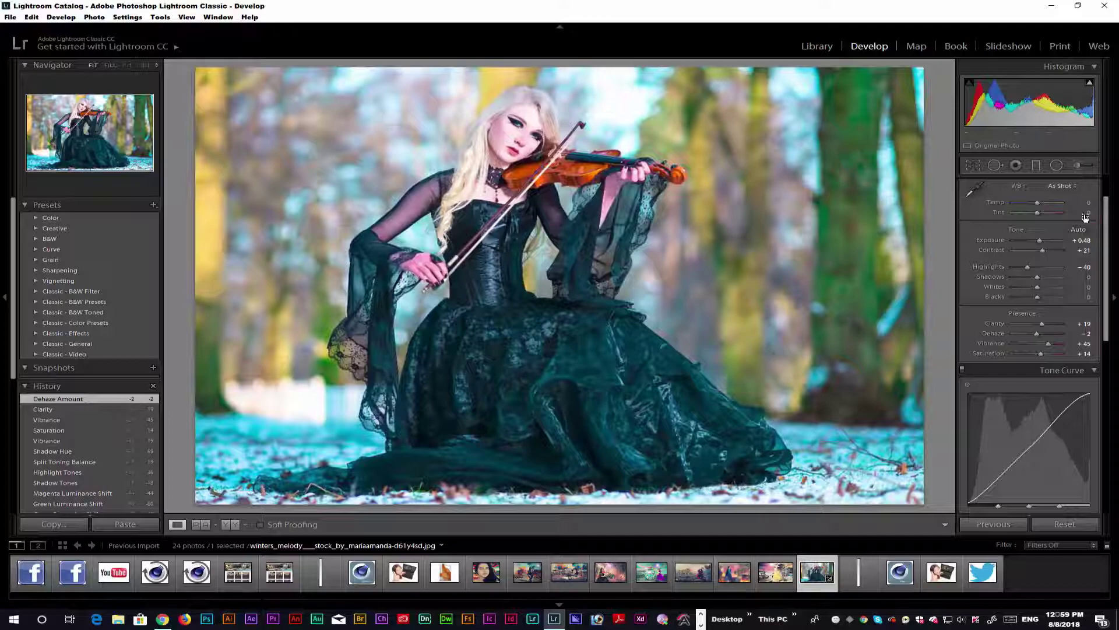
left_click_drag(1042, 250, 1036, 255)
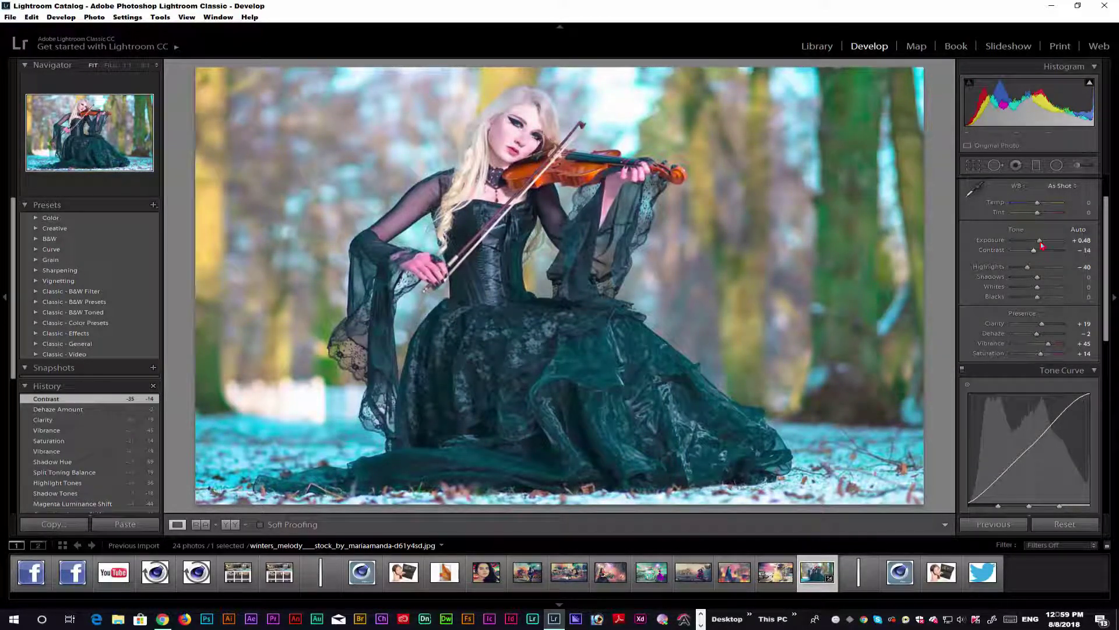
left_click_drag(1039, 241, 1043, 245)
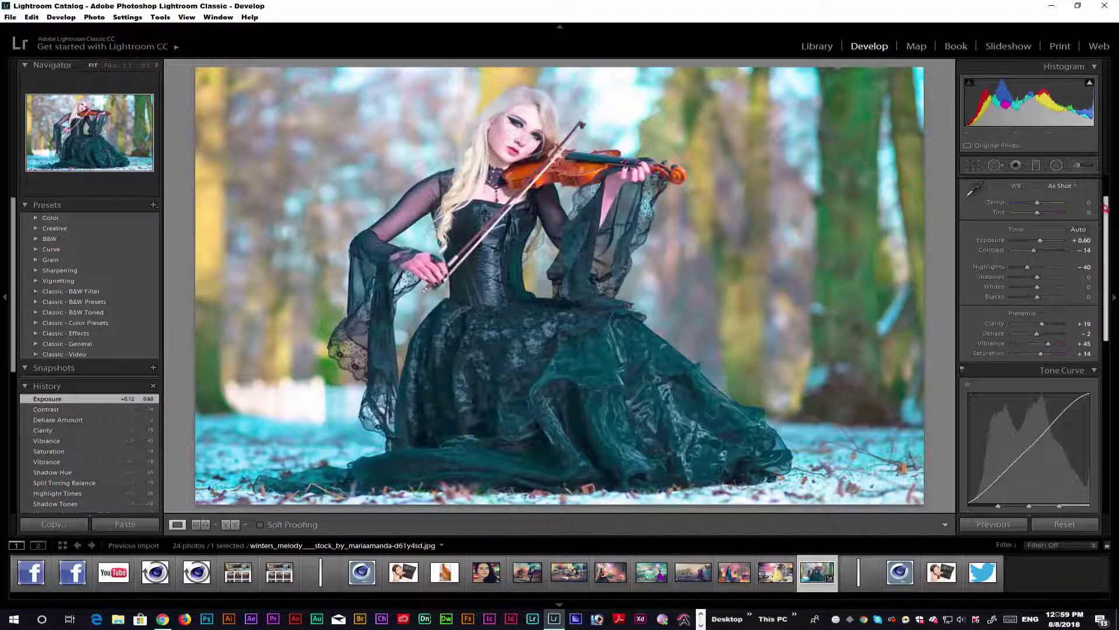
left_click_drag(1106, 208, 1106, 346)
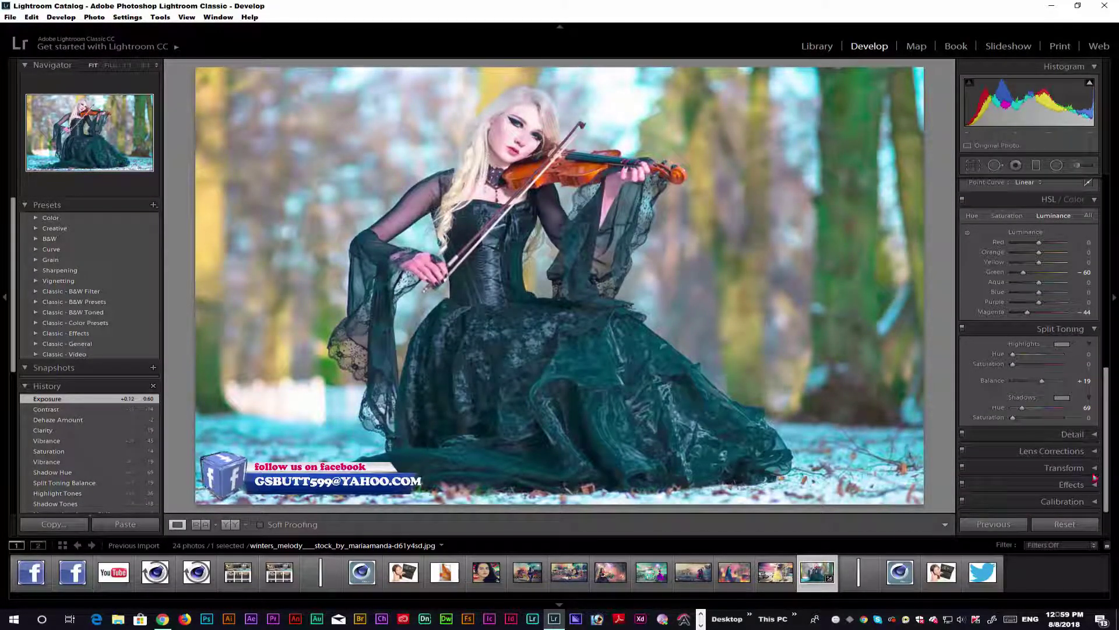
Step: Lower the blue and green primary saturation in Calibration
scroll(1096, 505, "down", 5)
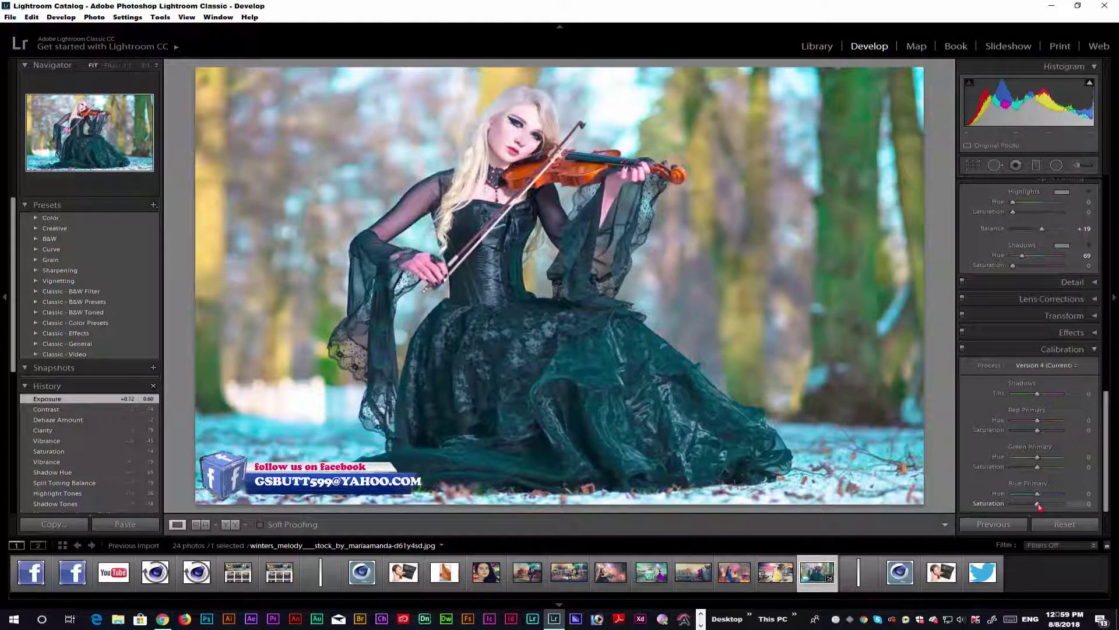
mouse_move(1040, 505)
left_mouse_down()
mouse_move(1021, 505)
mouse_move(1046, 496)
left_mouse_up()
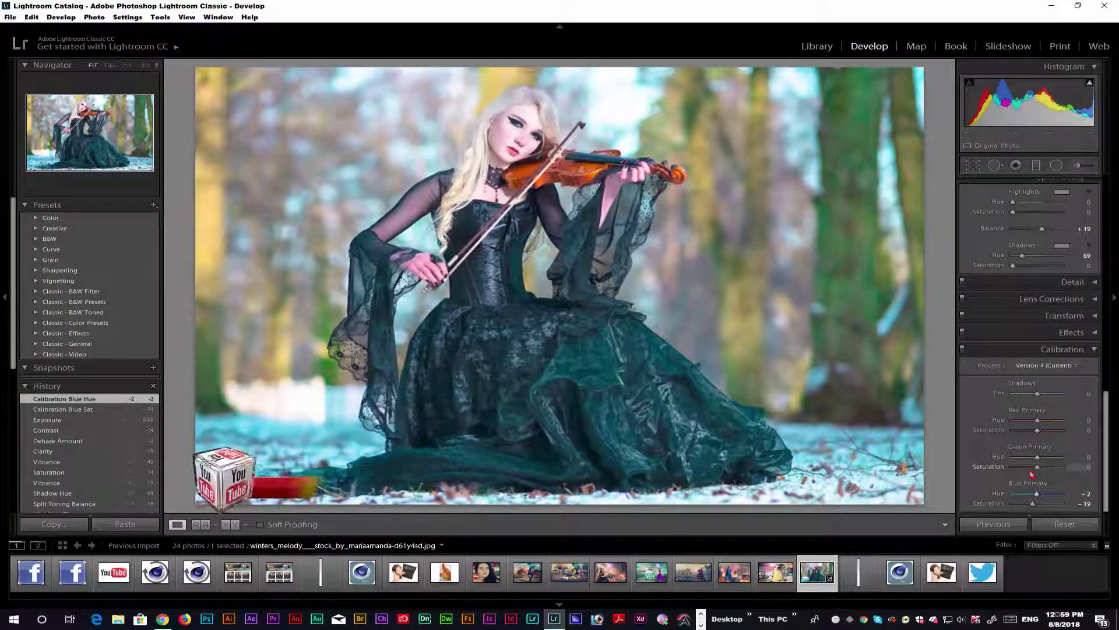
left_click_drag(1038, 466, 1031, 467)
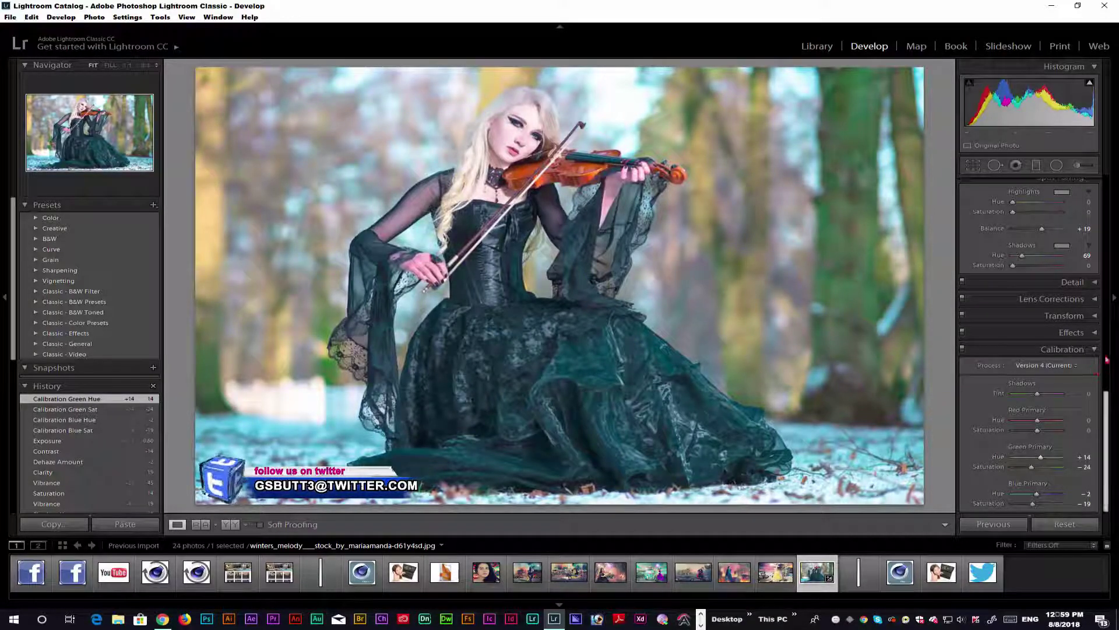
Step: Add a post-crop vignette: amount -67, midpoint 49, roundness +14, feather 46, highlights 43
left_click(1095, 332)
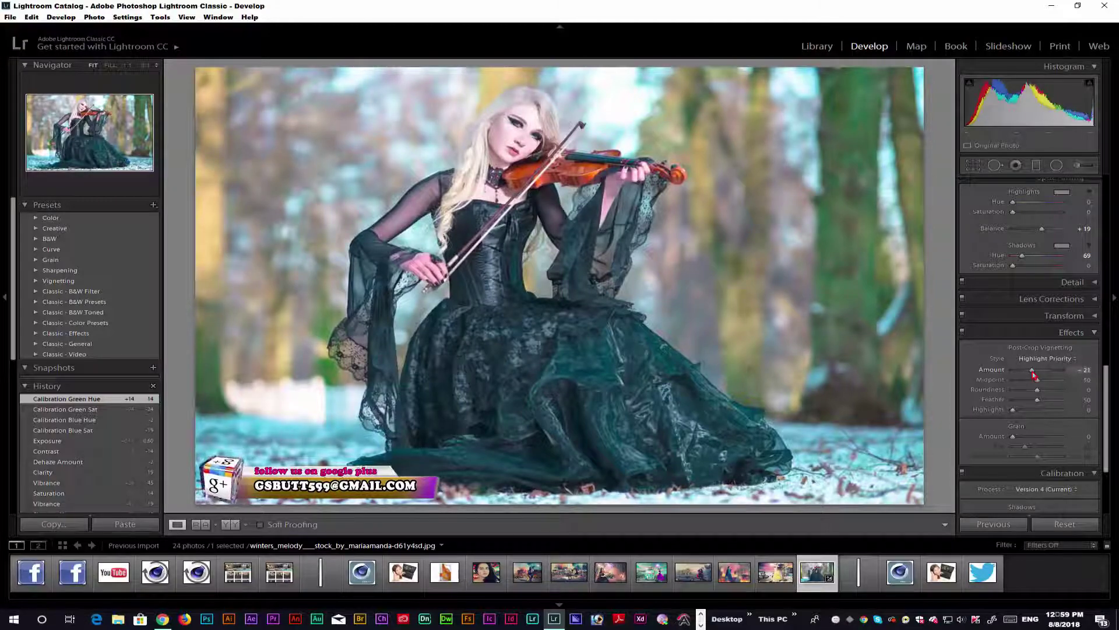
left_click_drag(1038, 371, 1035, 370)
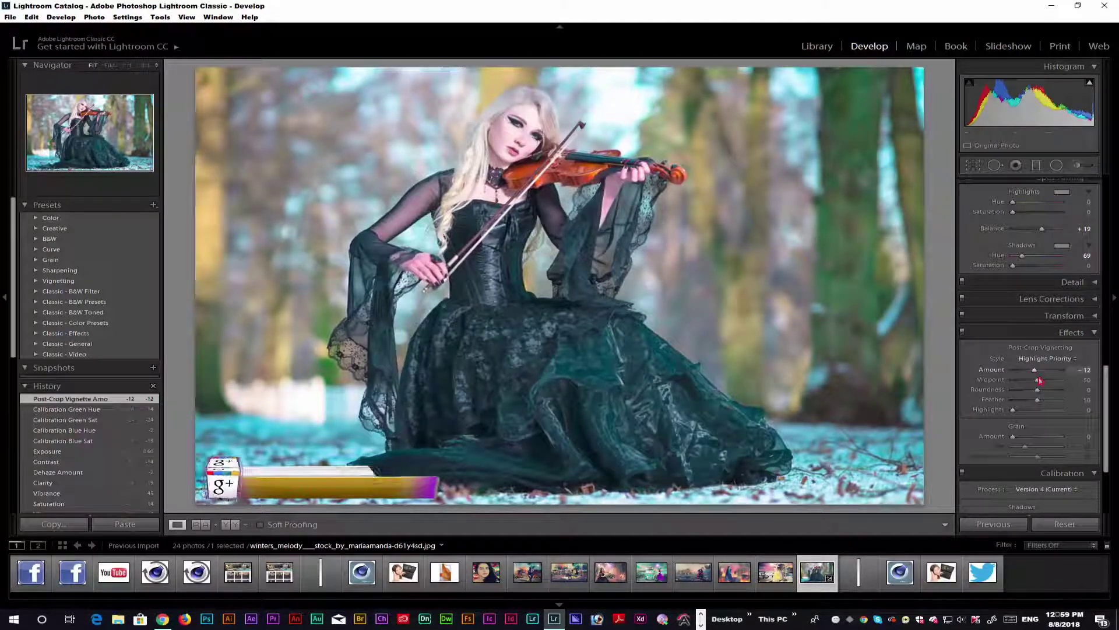
mouse_move(1037, 380)
left_mouse_down()
mouse_move(1043, 390)
mouse_move(1026, 401)
mouse_move(1044, 377)
mouse_move(1024, 371)
mouse_move(1039, 385)
left_mouse_up()
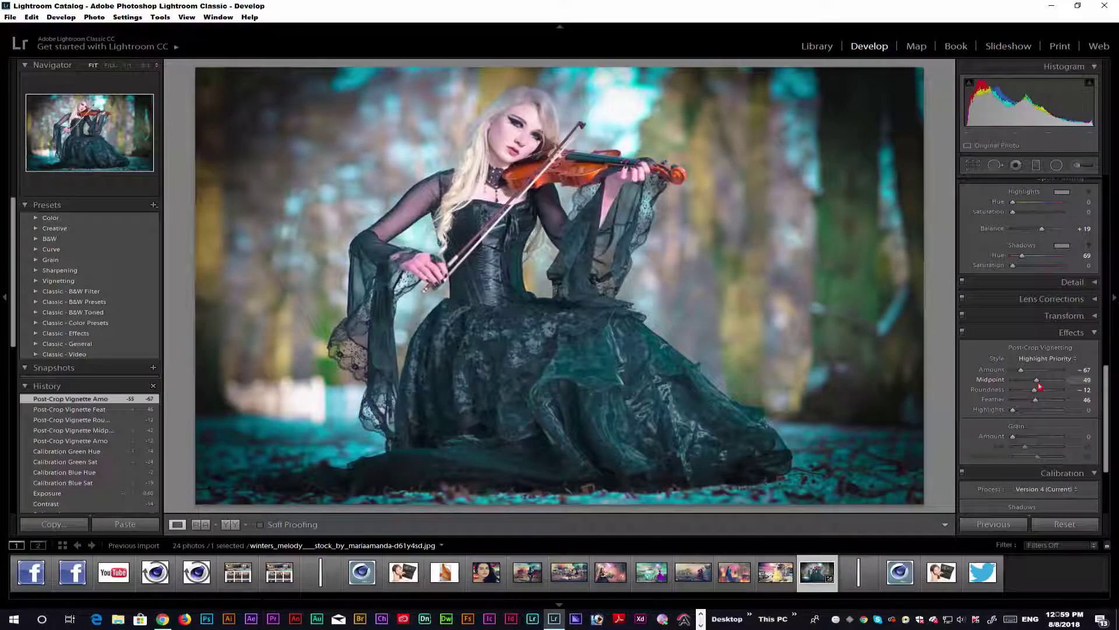
mouse_move(1039, 388)
left_mouse_down()
mouse_move(1026, 413)
mouse_move(1036, 413)
left_mouse_up()
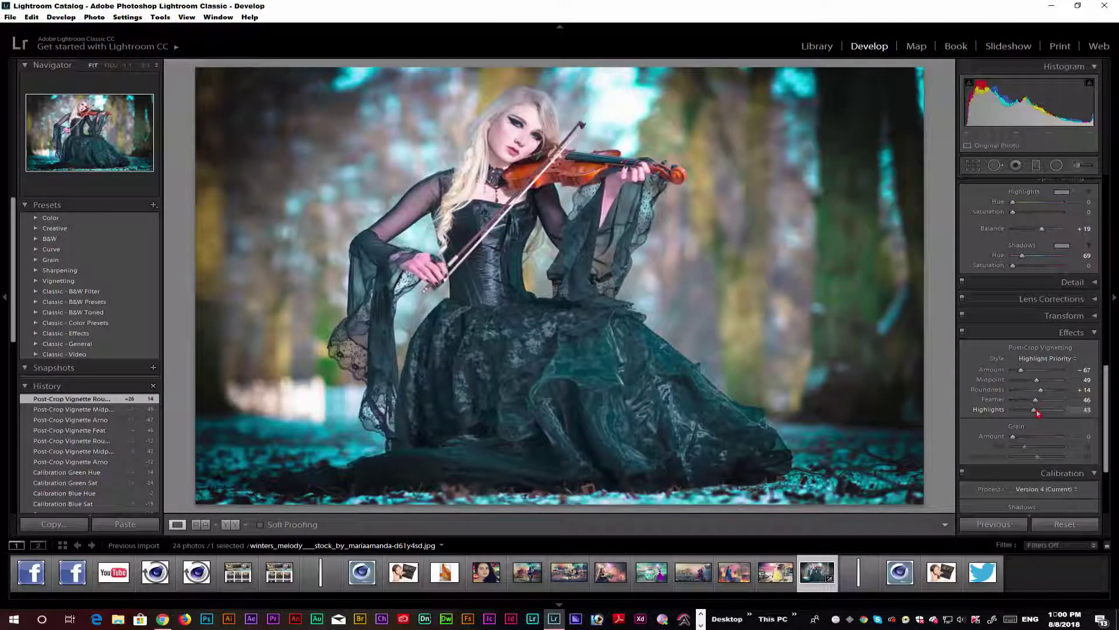
left_click_drag(1037, 413, 1038, 413)
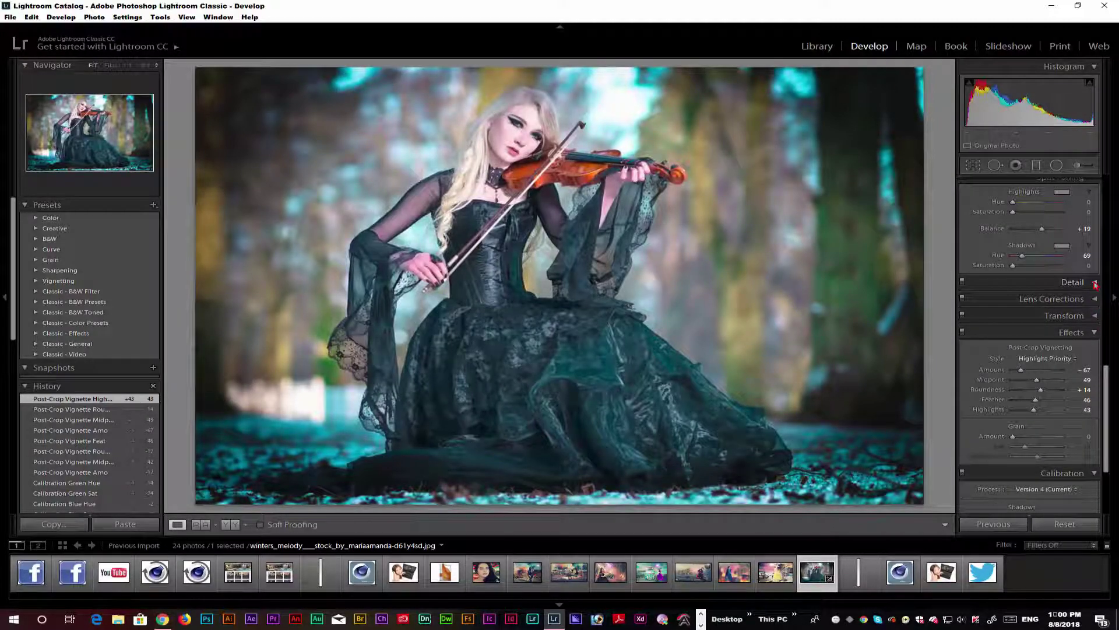
Step: Set sharpening Amount 16, Detail 36 and Masking 8 in the Detail panel
left_click(1094, 285)
mouse_move(1014, 388)
left_mouse_down()
mouse_move(1030, 409)
mouse_move(1023, 421)
left_mouse_up()
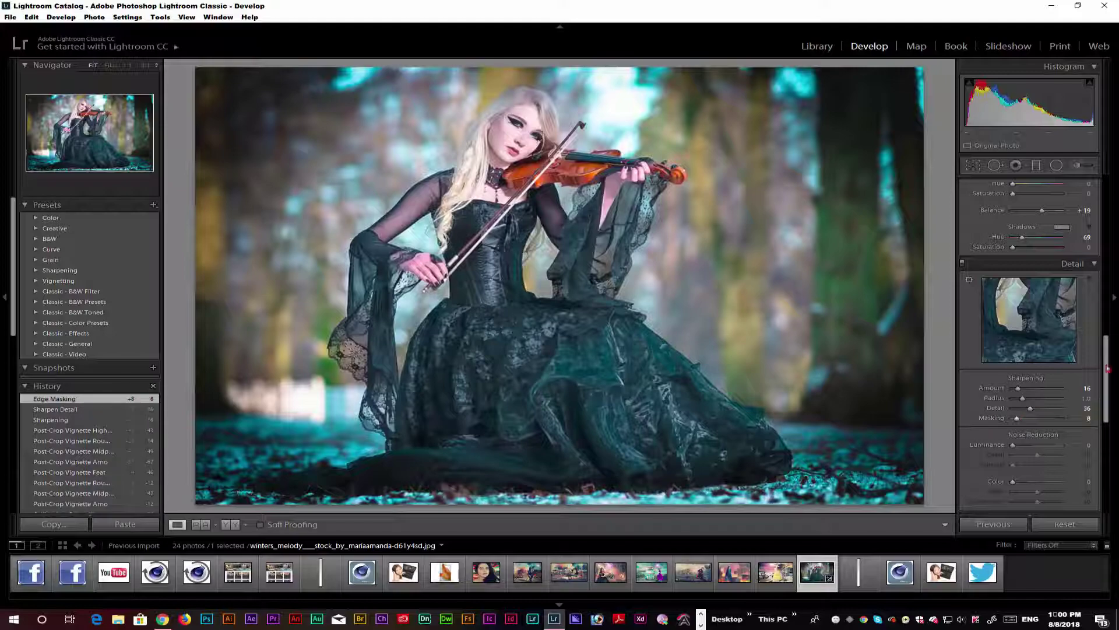
scroll(1025, 350, "down", 3)
scroll(1024, 332, "down", 2)
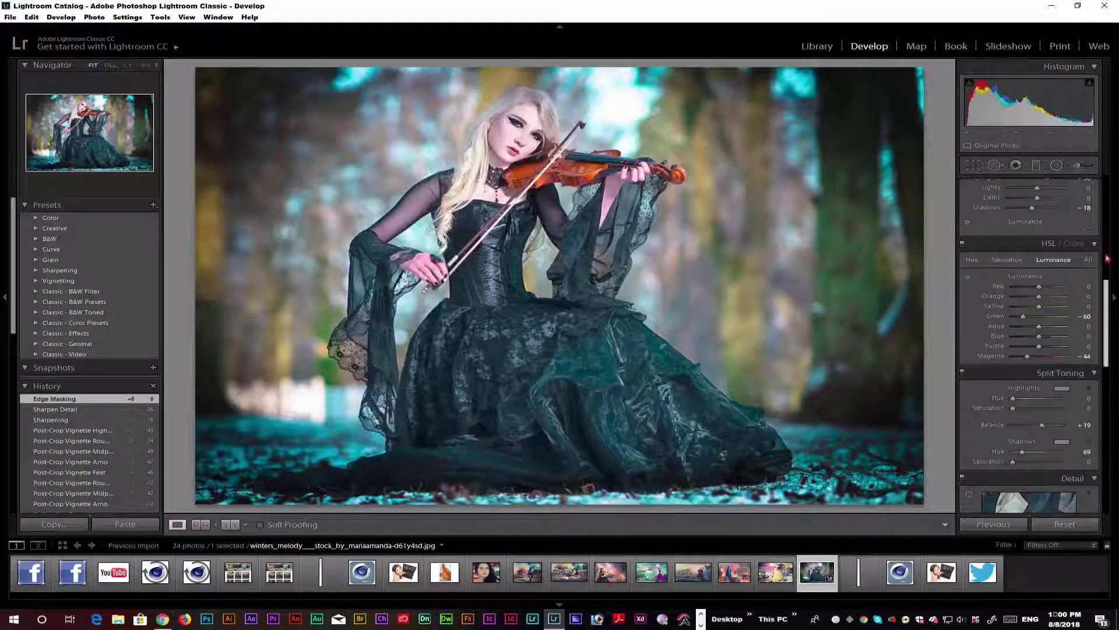
Step: Raise Exposure to +0.83 and set Shadows to -19 in the Basic panel
left_click_drag(1106, 438, 1106, 186)
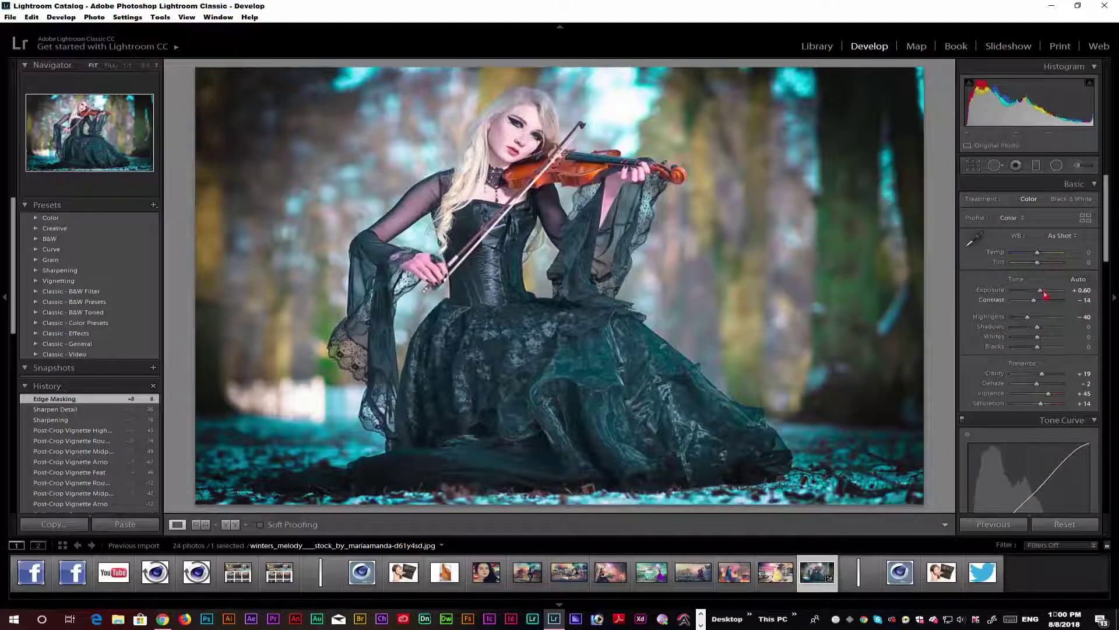
left_click_drag(1040, 290, 1034, 330)
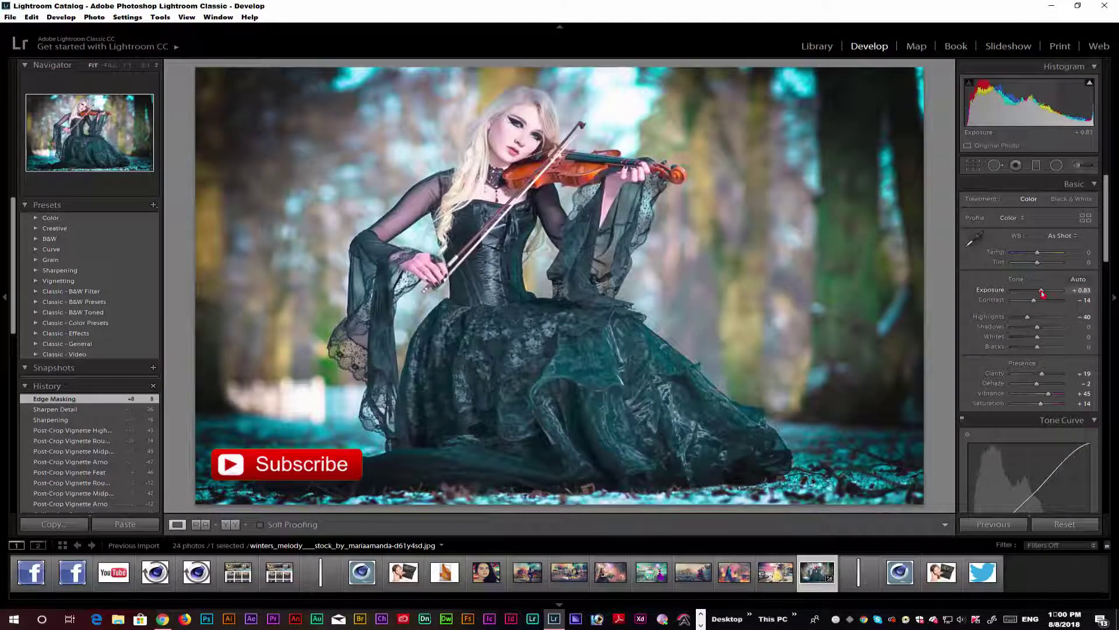
scroll(1109, 258, "down", 1)
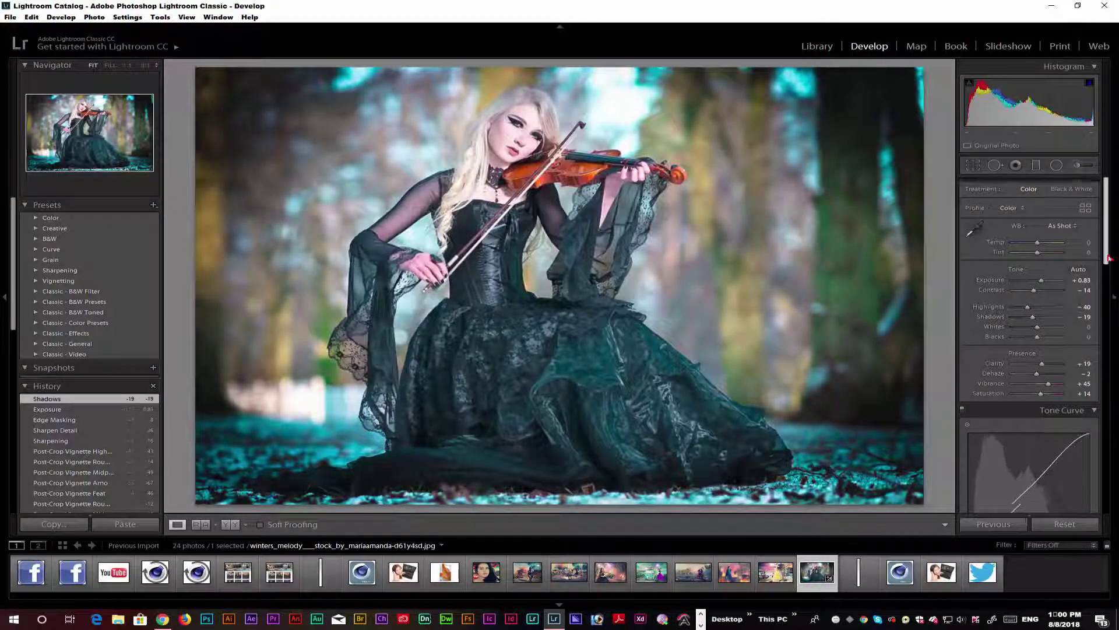
left_click_drag(1110, 258, 1109, 249)
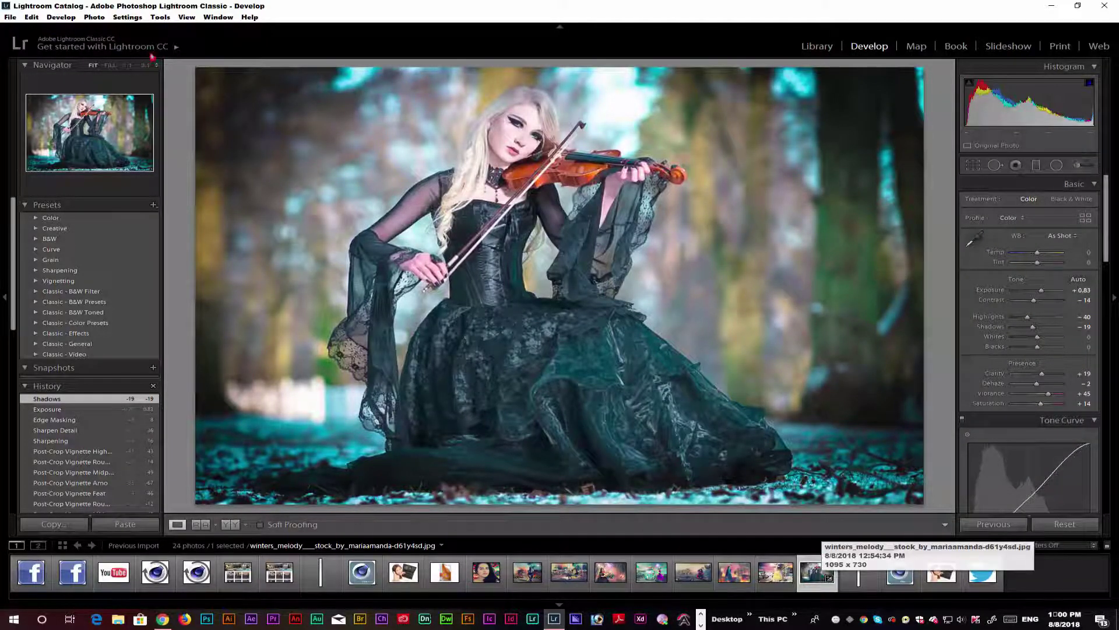
Step: Send an edited copy of the photo to Color Efex Pro 4 via Photo > Edit In
left_click(94, 19)
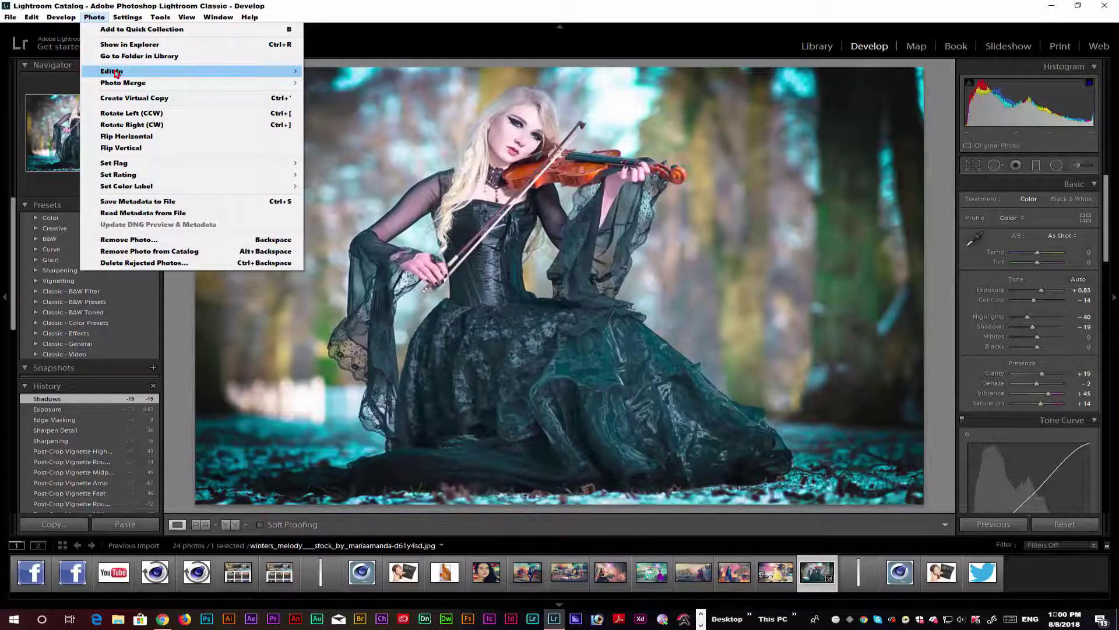
mouse_move(112, 71)
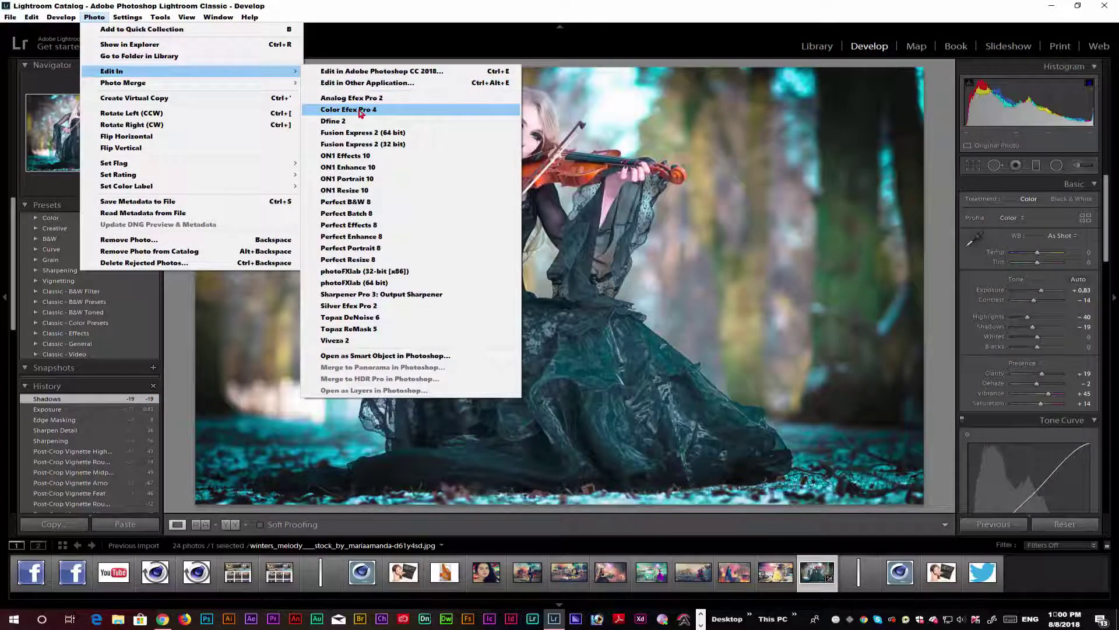
left_click(359, 111)
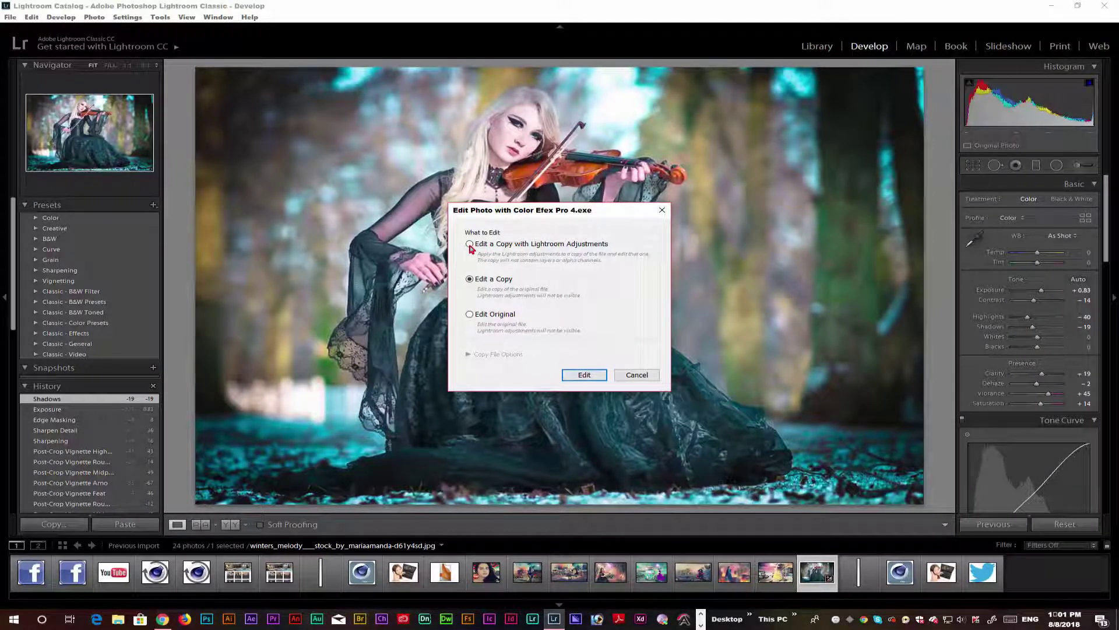
left_click(581, 374)
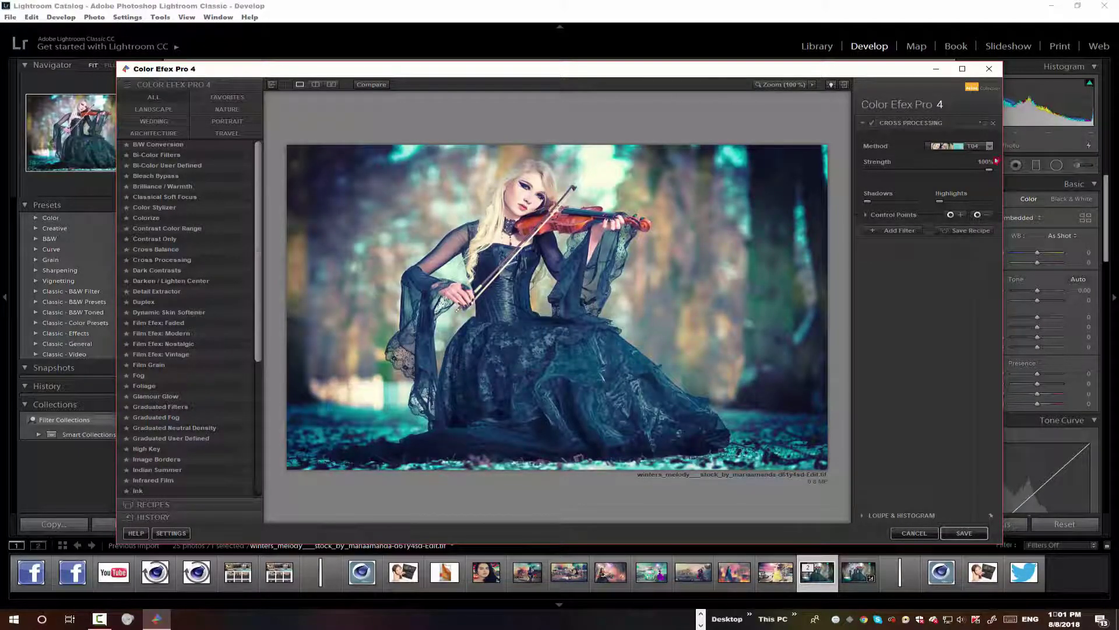
Step: Lower the Cross Processing strength to 80% and save the result back to Lightroom
left_click(887, 216)
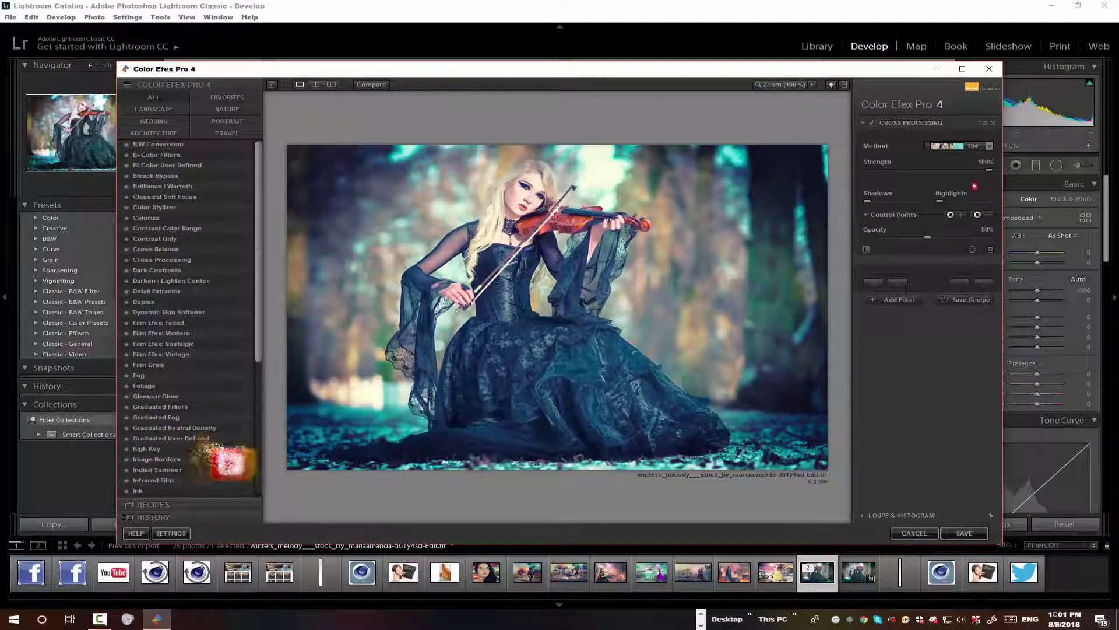
left_click_drag(990, 174, 981, 173)
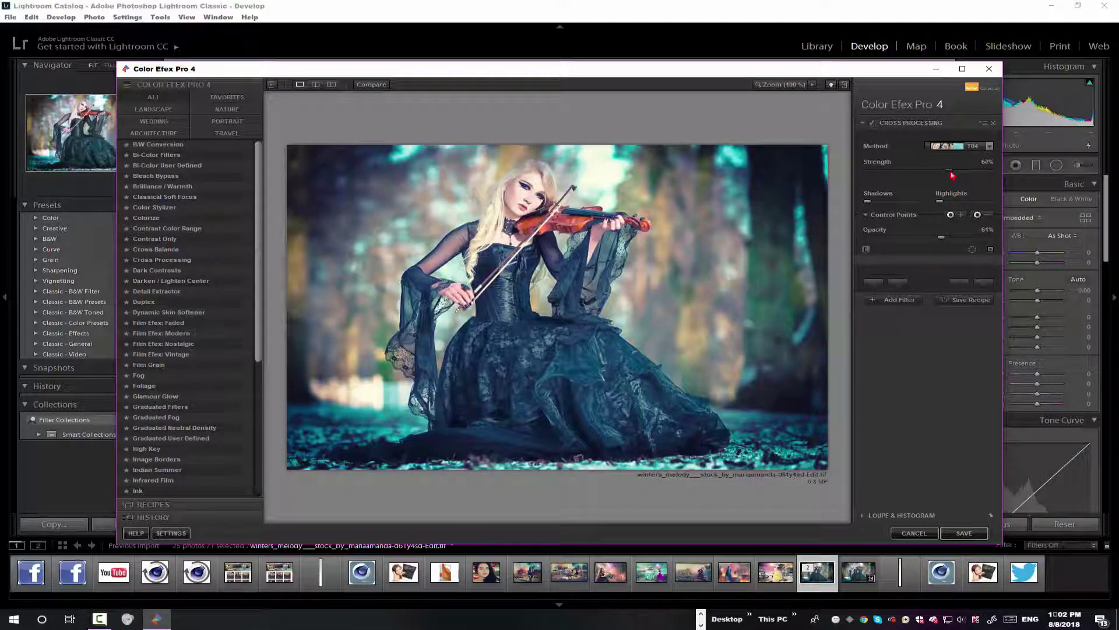
left_click(964, 533)
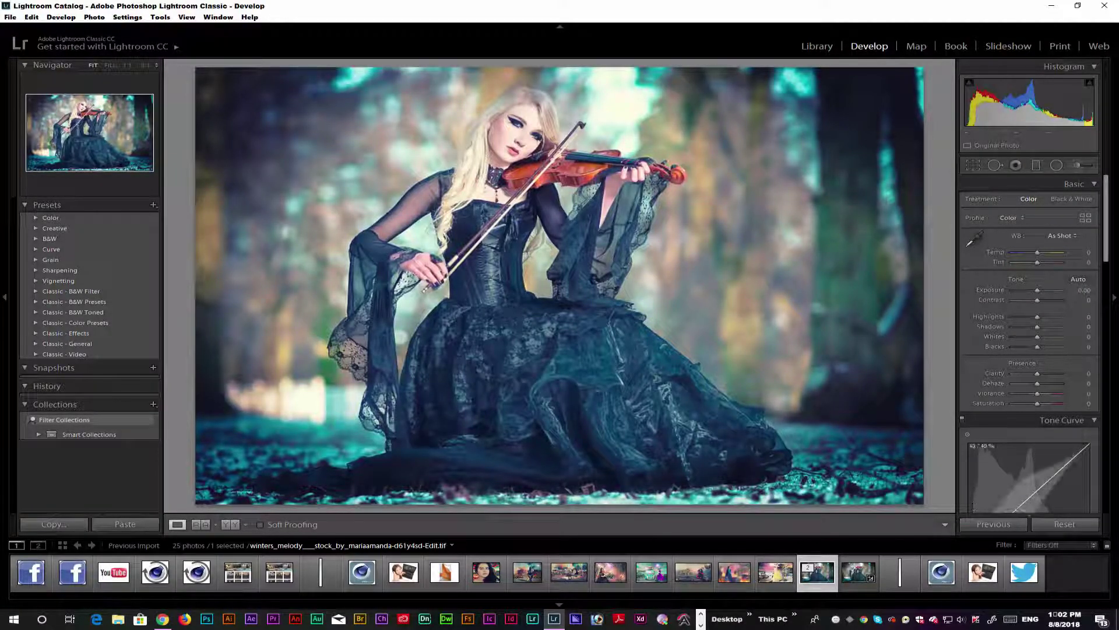
left_click(207, 528)
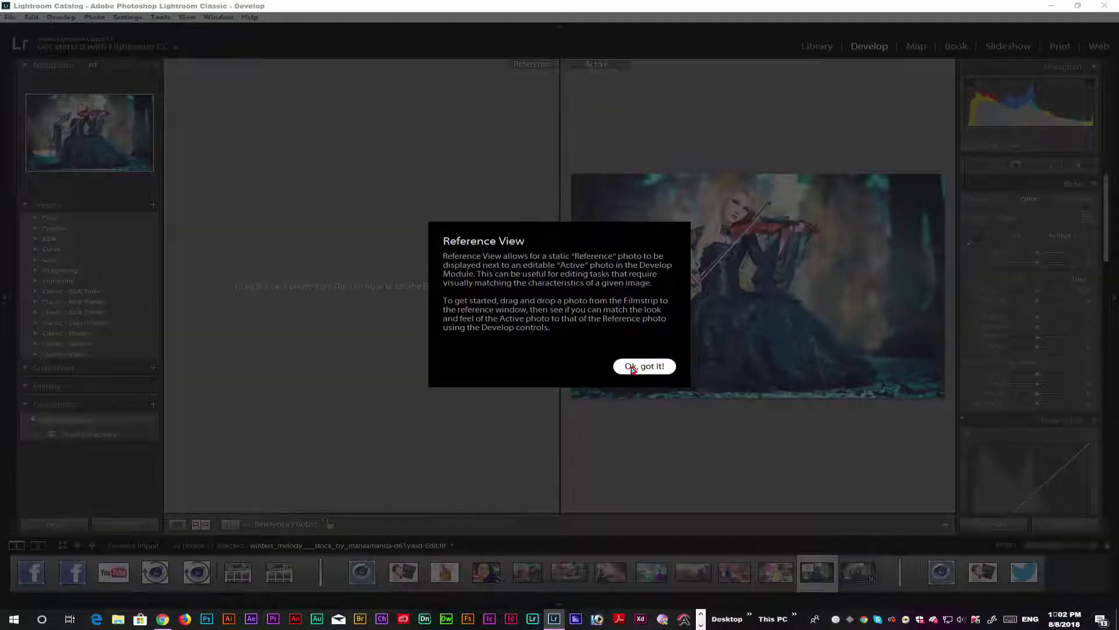
left_click(628, 367)
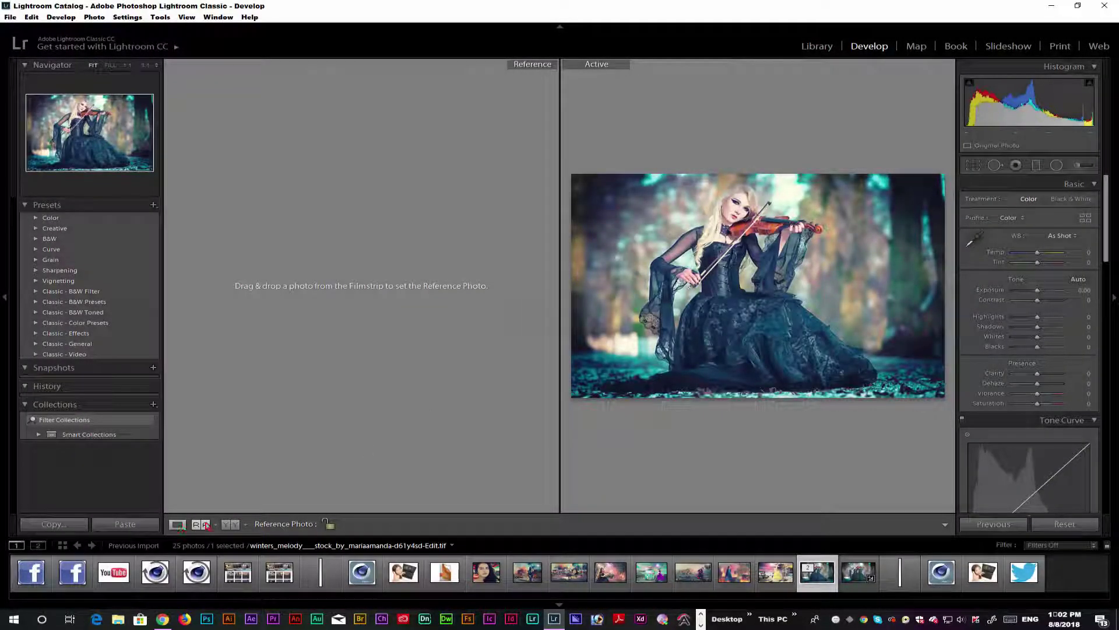
left_click(231, 524)
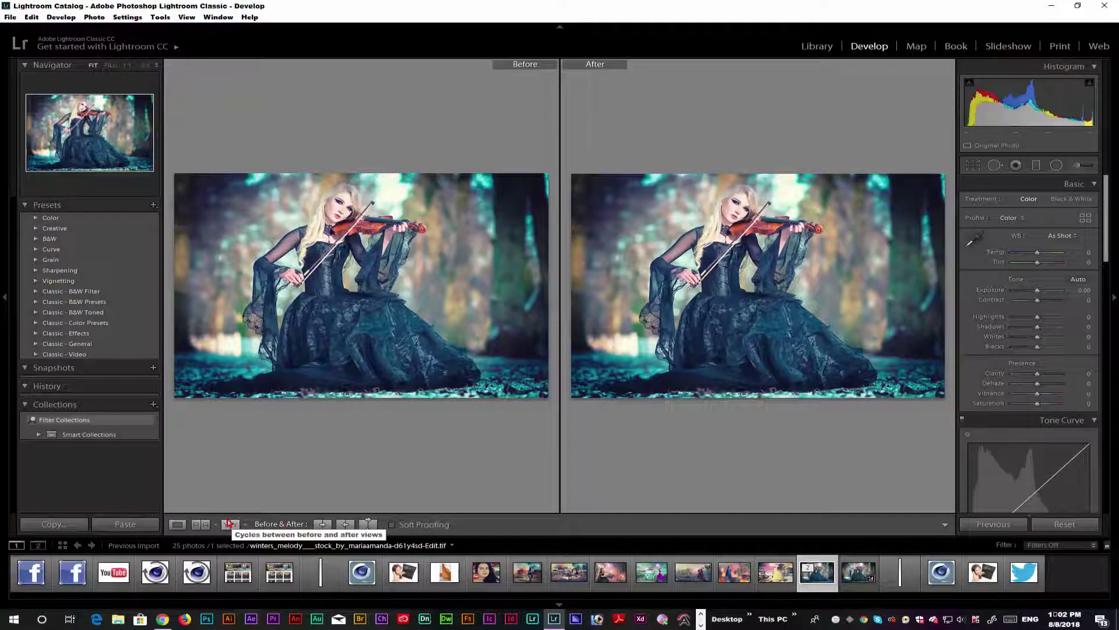
left_click(857, 574)
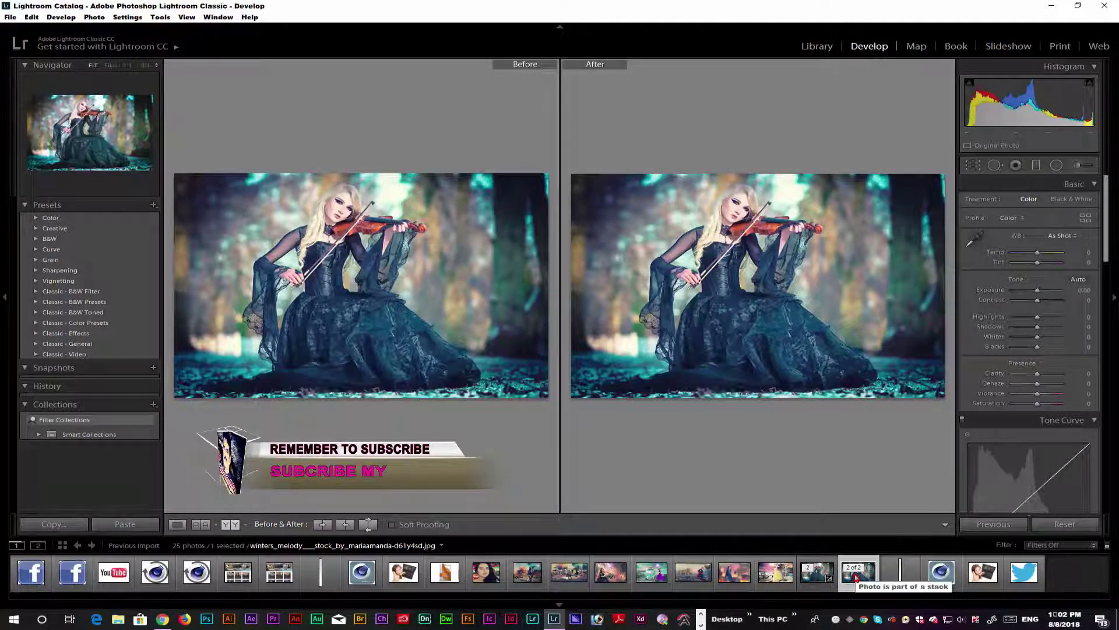
left_click(854, 580)
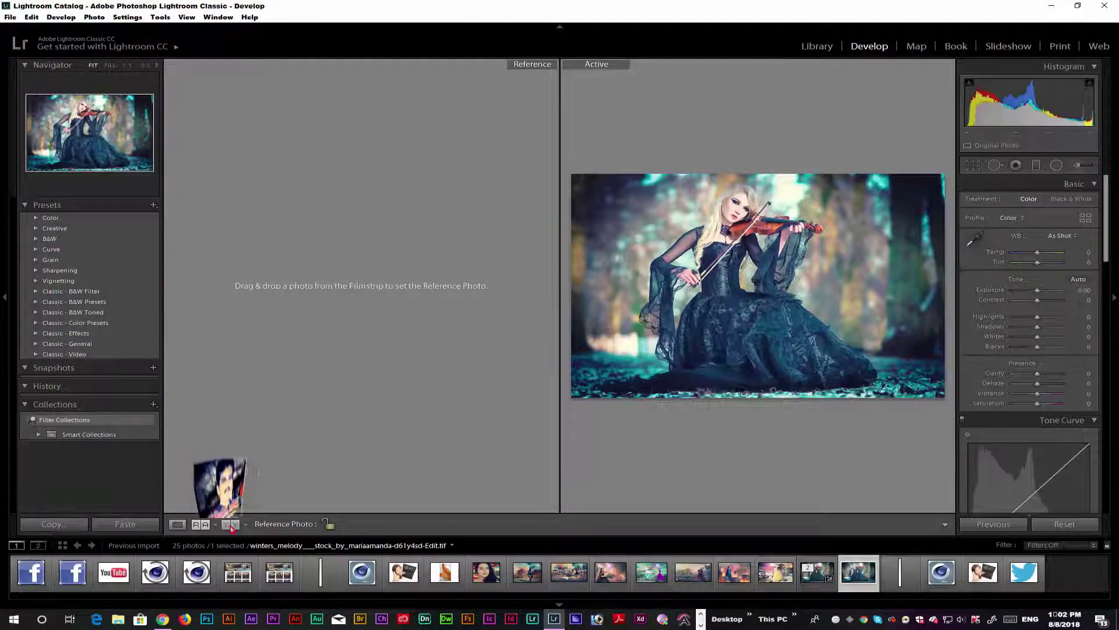
left_click(178, 524)
left_click(197, 524)
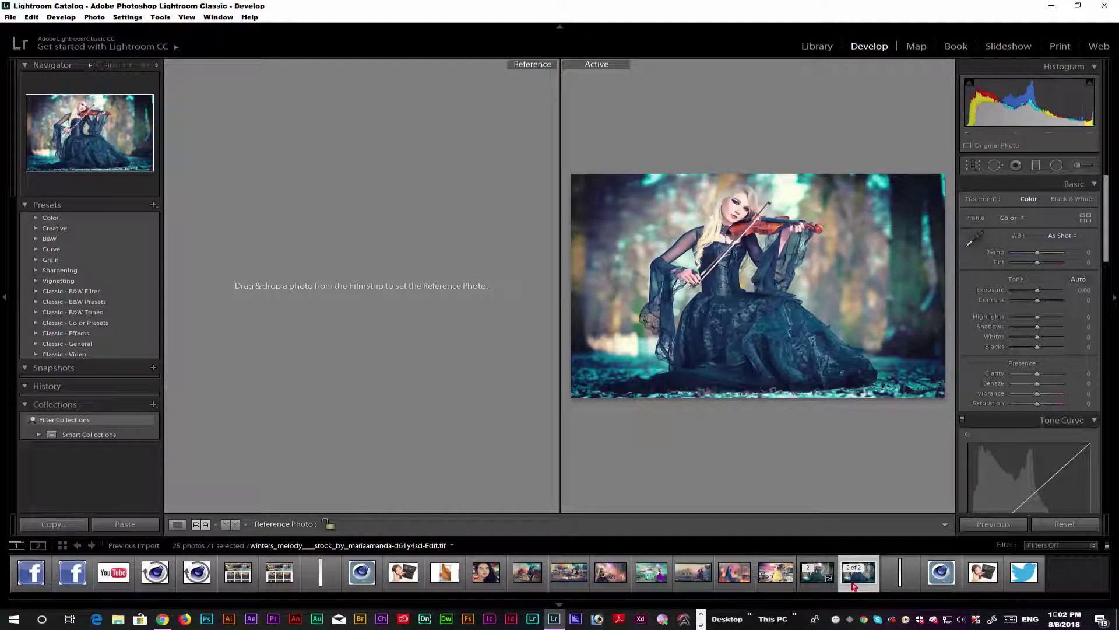
left_click(179, 525)
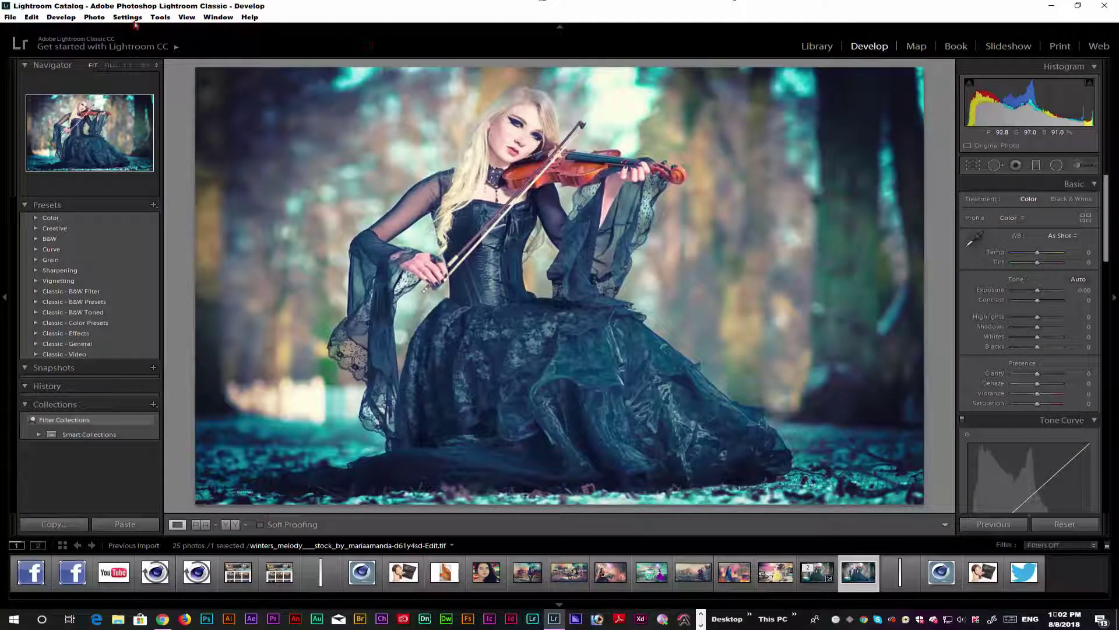
Step: Export the cross-processed teal violinist photo as a single file to the Desktop
left_click(10, 17)
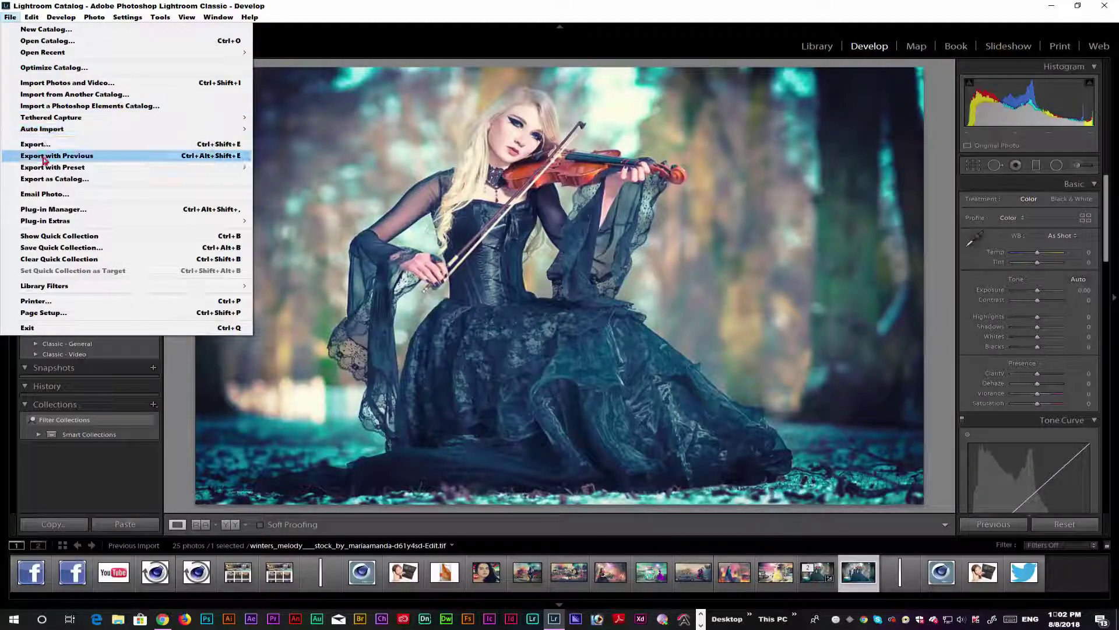
left_click(44, 146)
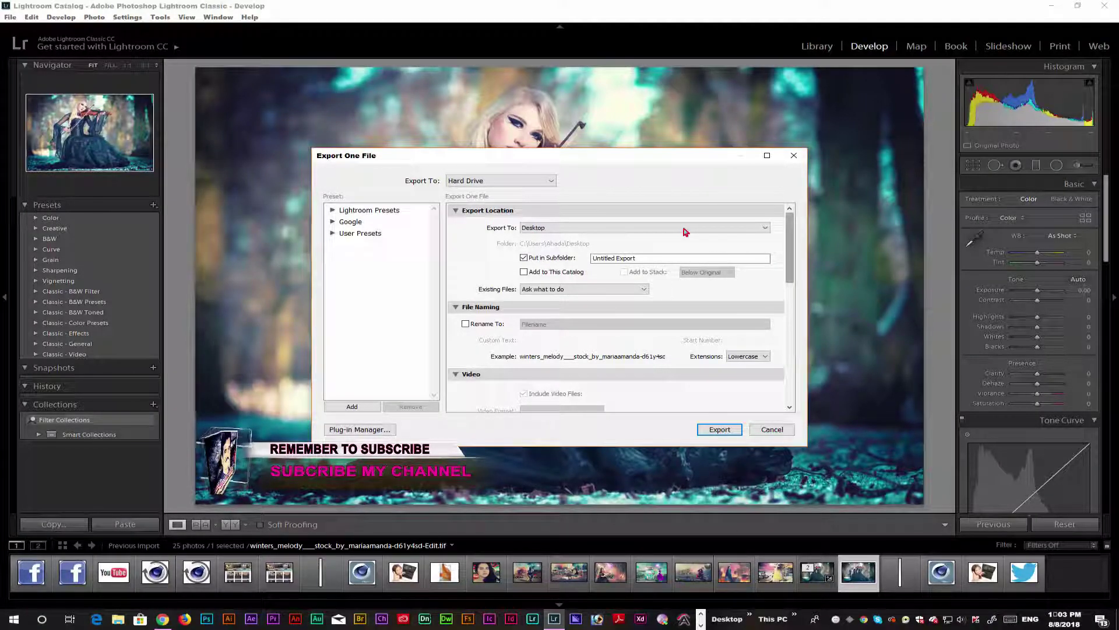
left_click(557, 229)
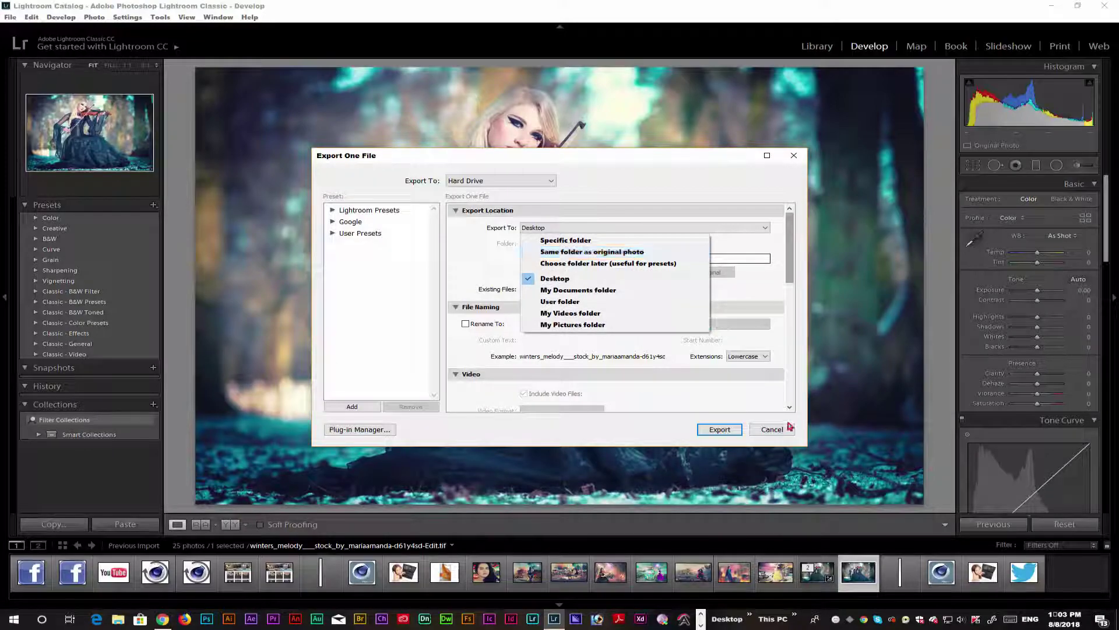
left_click(717, 433)
left_click(714, 431)
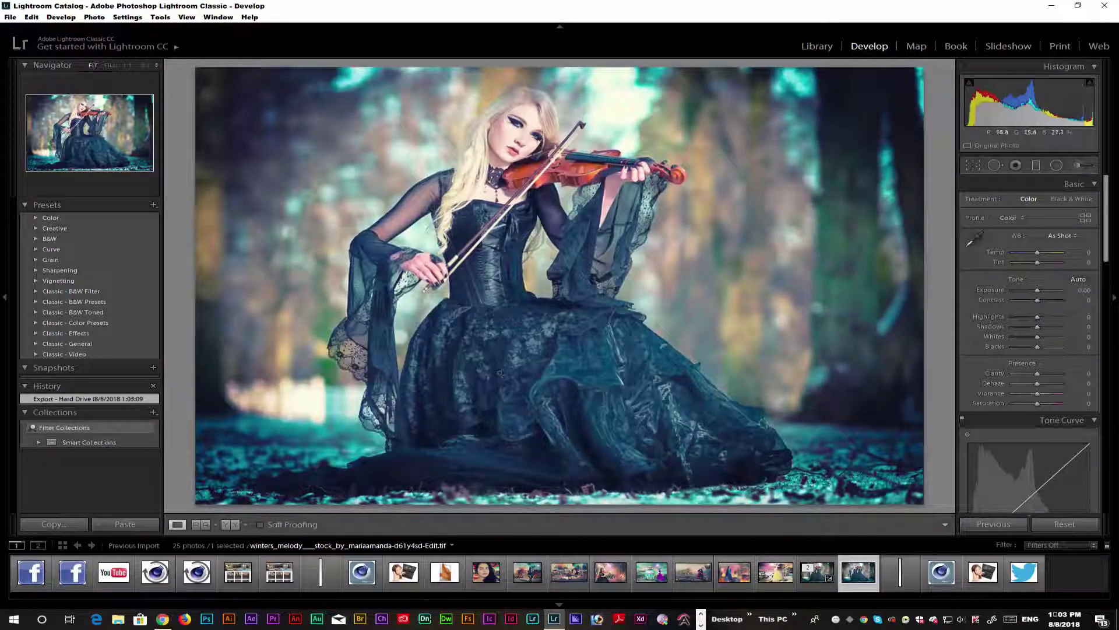
left_click(702, 625)
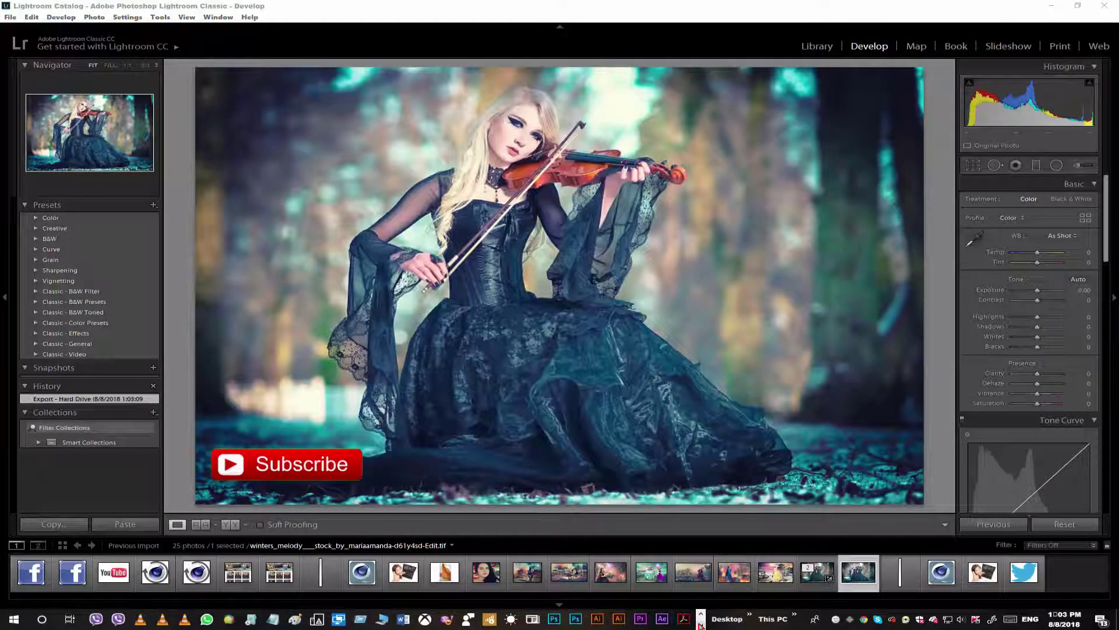
left_click(702, 625)
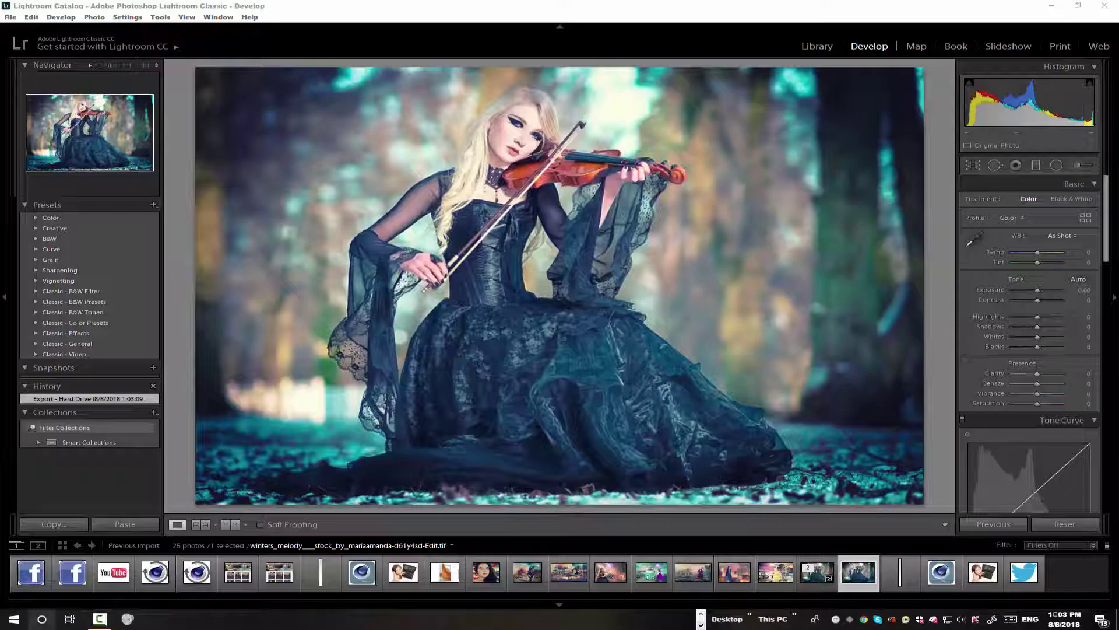